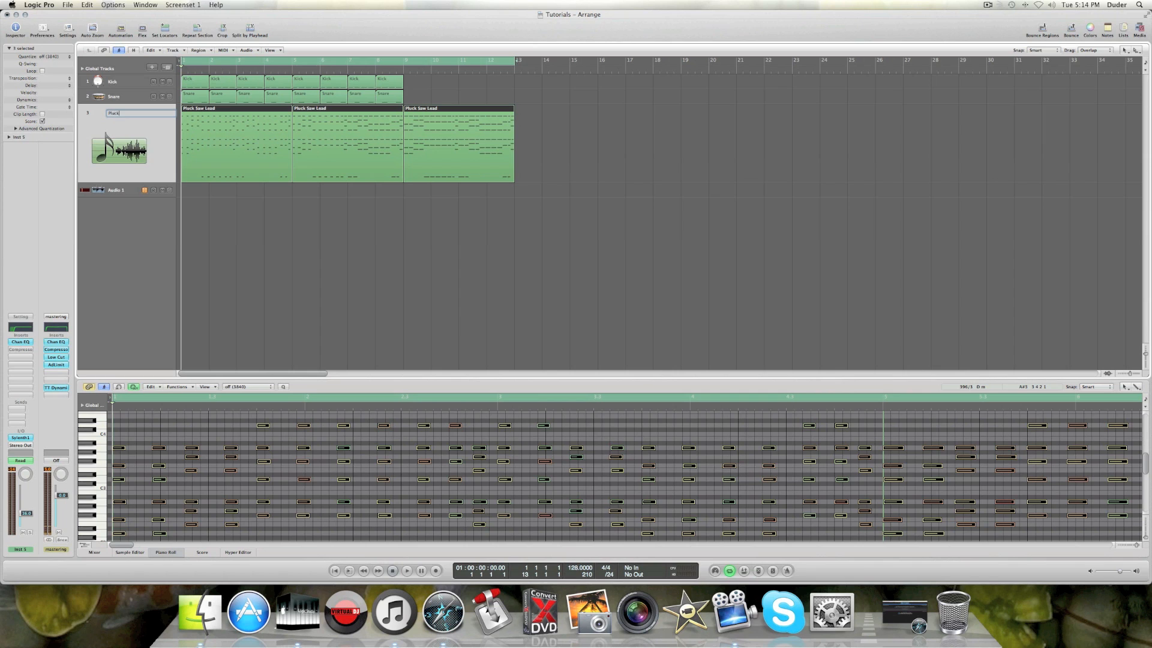
Name the third track Pluck Saw Lead and deselect its regions.
{"action": "key", "text": "Return"}
{"action": "left_click", "coordinate": [241, 204]}
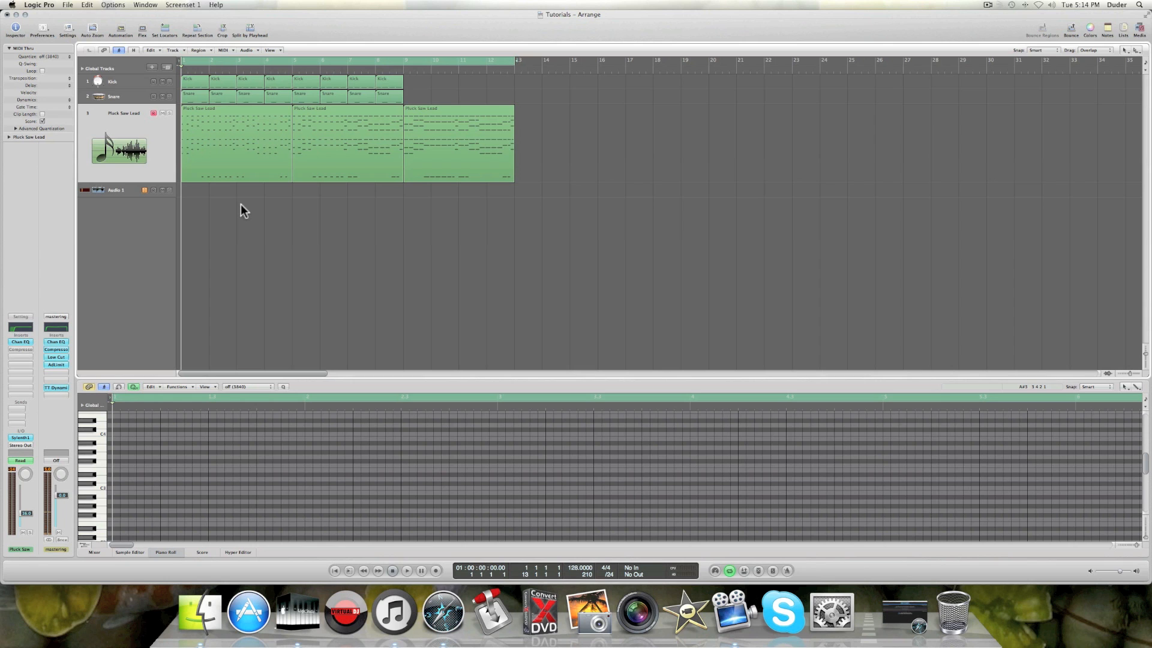
Play the arrangement to hear the Pluck Saw Lead regions with the kick and snare, and stop playback.
{"action": "key", "text": "space"}
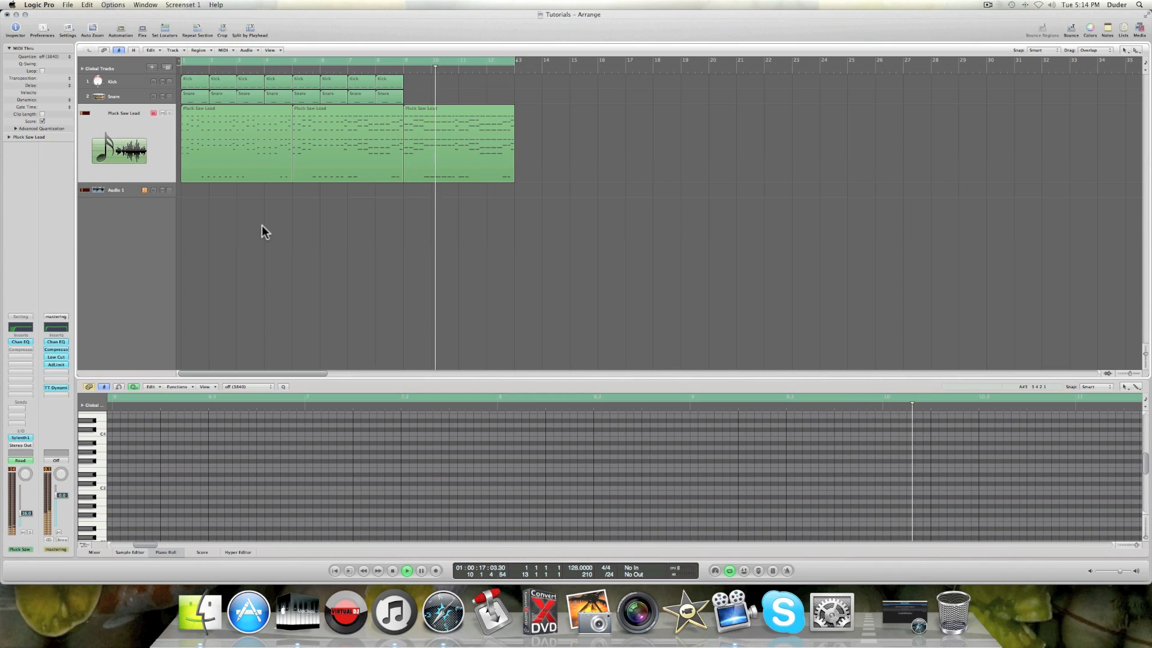
{"action": "left_click_drag", "start_coordinate": [545, 128], "coordinate": [222, 142]}
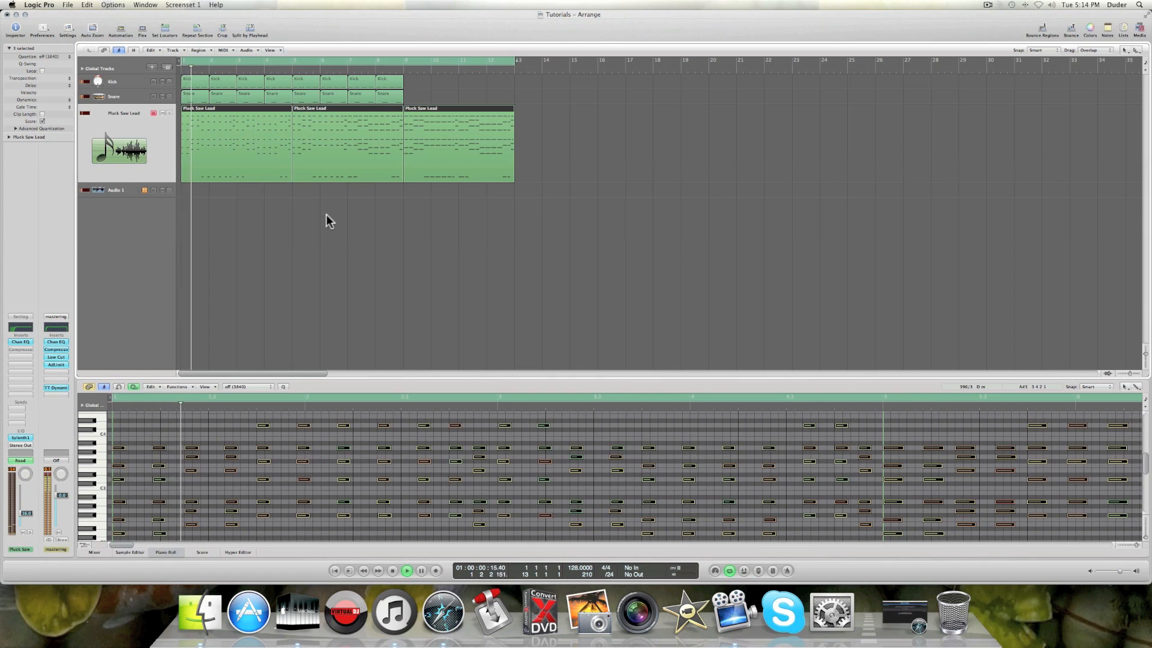
{"action": "key", "text": "space"}
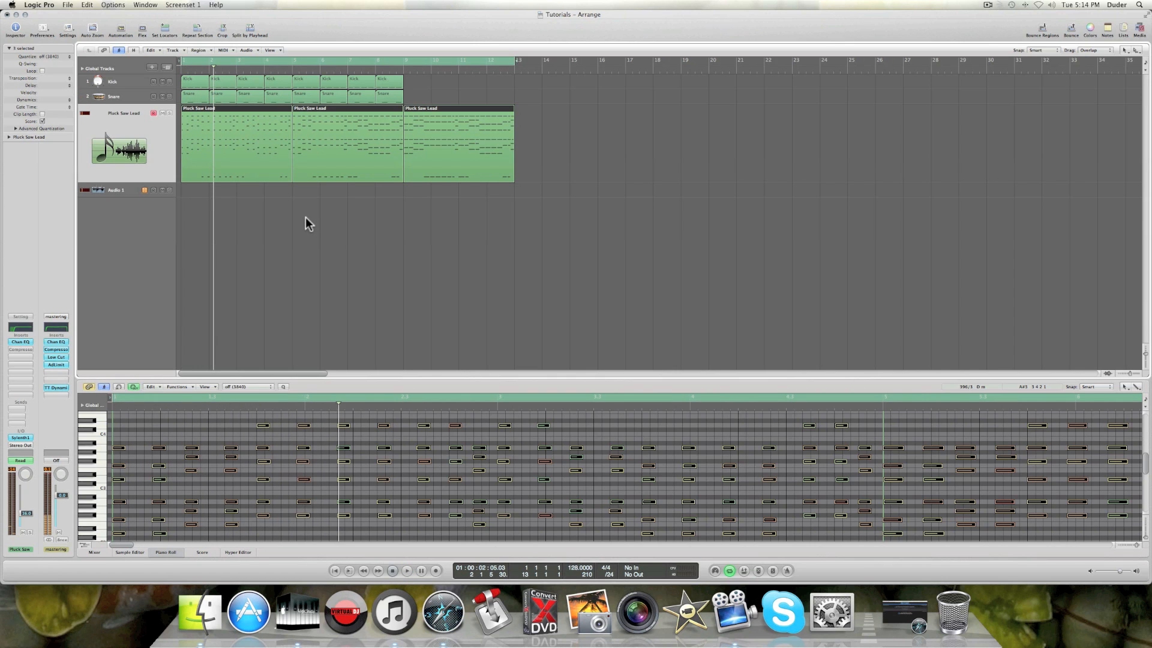
{"action": "left_click", "coordinate": [516, 208]}
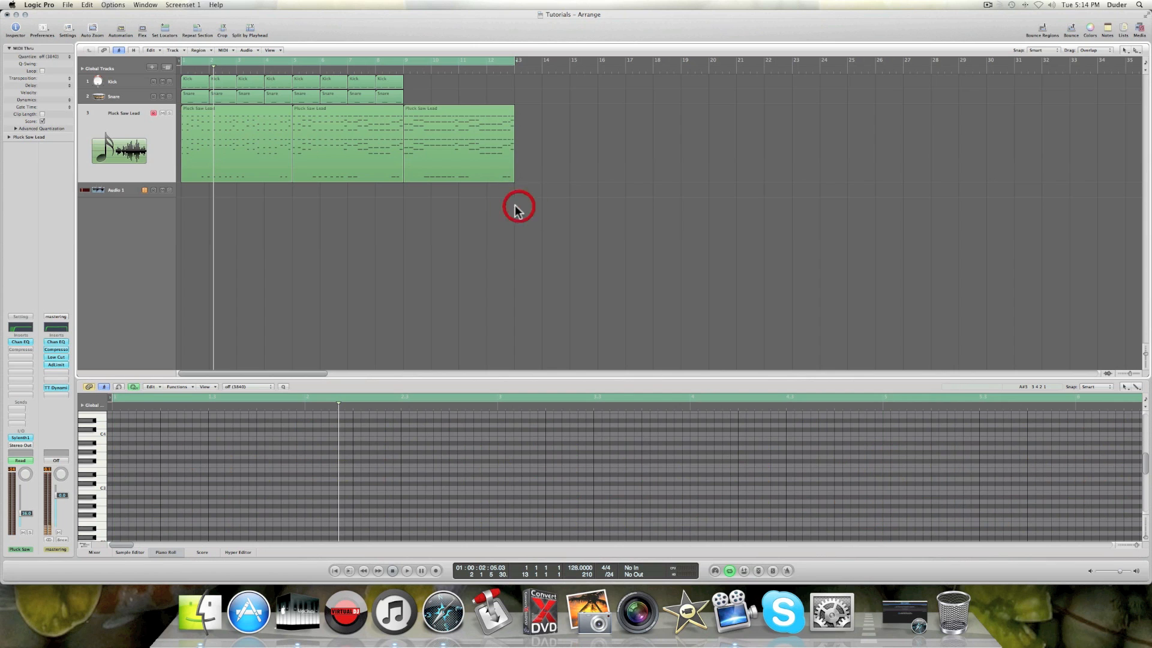
Open the Sylenth1 instrument of the Pluck Saw Lead track and place its window over the arrangement.
{"action": "left_click", "coordinate": [477, 162]}
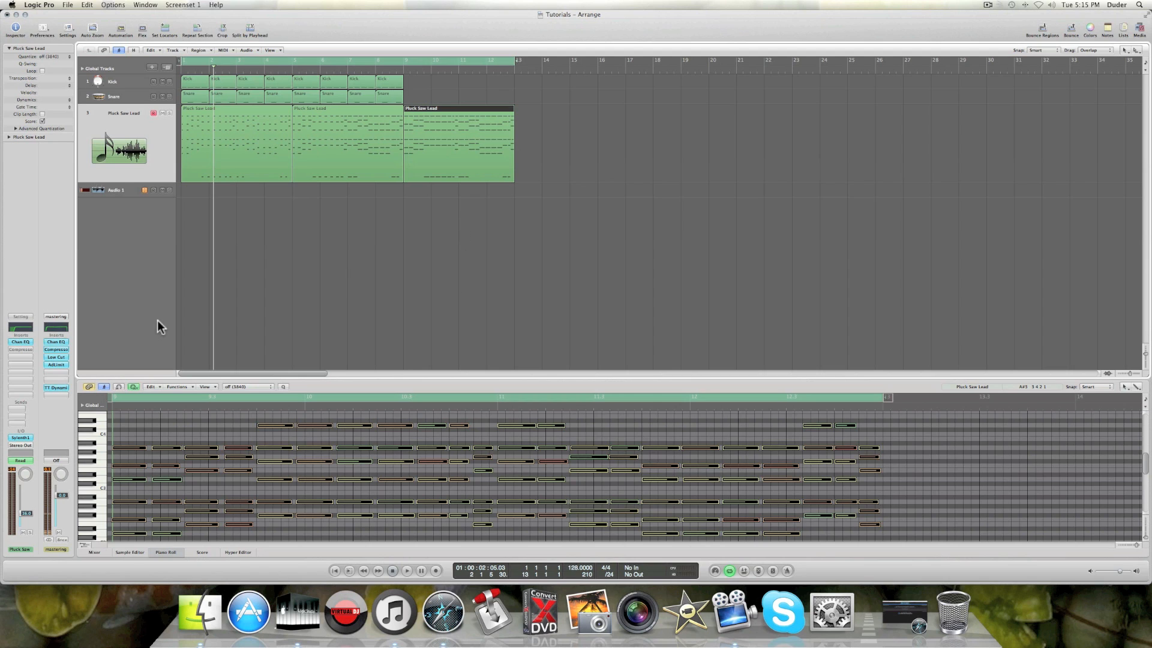
{"action": "left_click", "coordinate": [111, 163]}
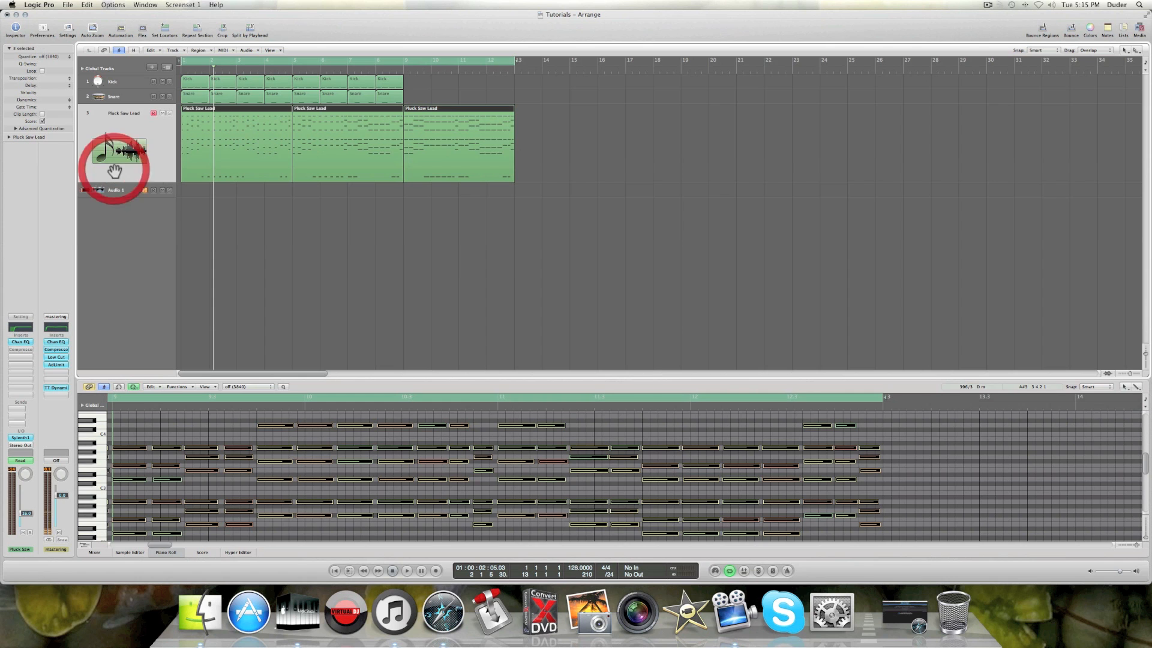
{"action": "left_click", "coordinate": [20, 437]}
{"action": "left_click_drag", "start_coordinate": [722, 87], "coordinate": [460, 84]}
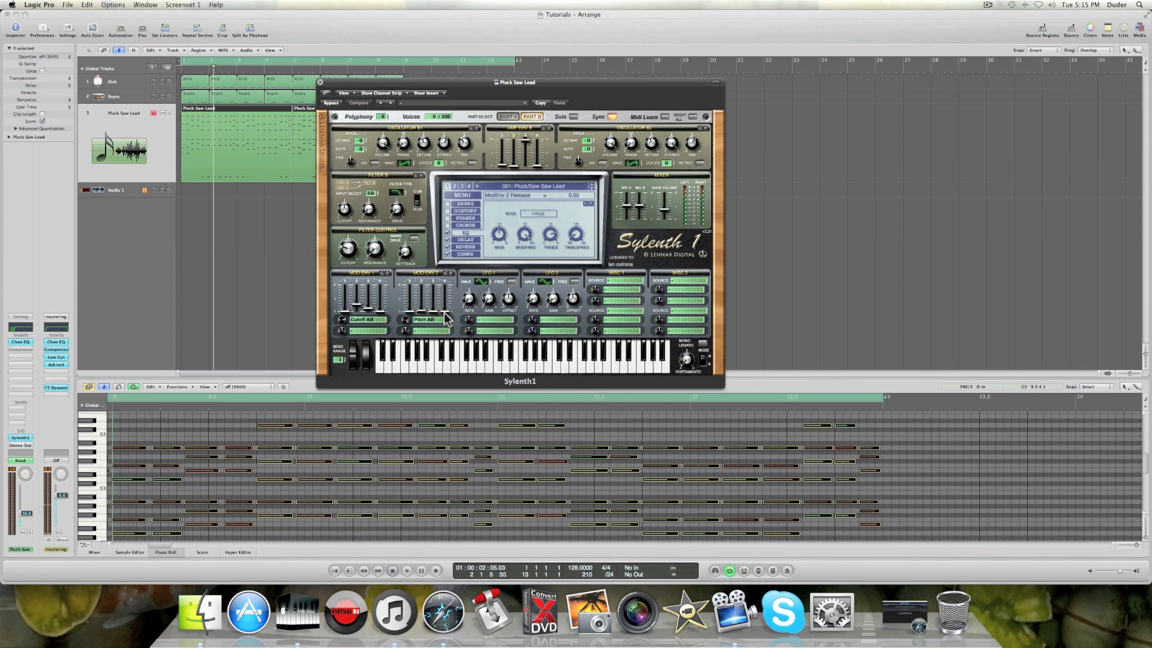
{"action": "left_click", "coordinate": [421, 308]}
{"action": "left_click_drag", "start_coordinate": [570, 82], "coordinate": [575, 67]}
Show Part A and check Oscillator A1's waveform, volume, phase, detune and pan settings.
{"action": "left_click", "coordinate": [513, 102]}
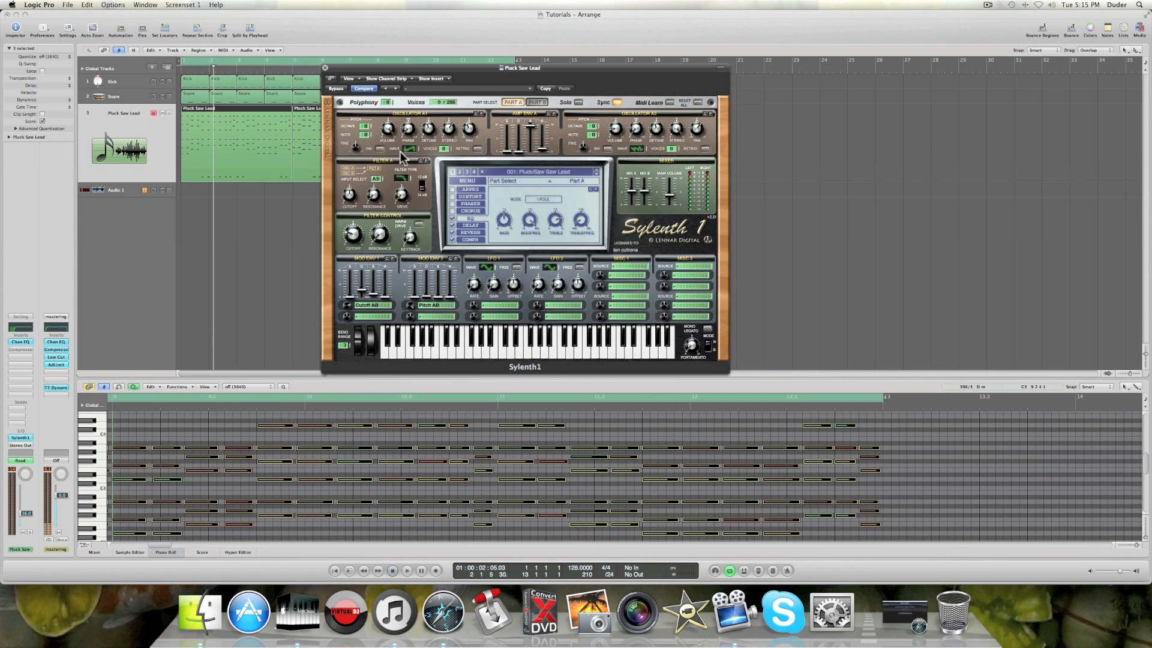
{"action": "left_click", "coordinate": [382, 111]}
{"action": "left_click", "coordinate": [406, 147]}
{"action": "left_click", "coordinate": [388, 129]}
{"action": "left_click", "coordinate": [411, 127]}
{"action": "left_click", "coordinate": [428, 128]}
{"action": "left_click", "coordinate": [469, 129]}
Check the attack, sustain and release of Amp Envelope A and the knob settings of Oscillator A2.
{"action": "left_click", "coordinate": [505, 150]}
{"action": "left_click", "coordinate": [531, 125]}
{"action": "left_click", "coordinate": [541, 151]}
{"action": "left_click", "coordinate": [615, 129]}
{"action": "left_click", "coordinate": [637, 131]}
{"action": "left_click", "coordinate": [657, 129]}
{"action": "left_click", "coordinate": [675, 128]}
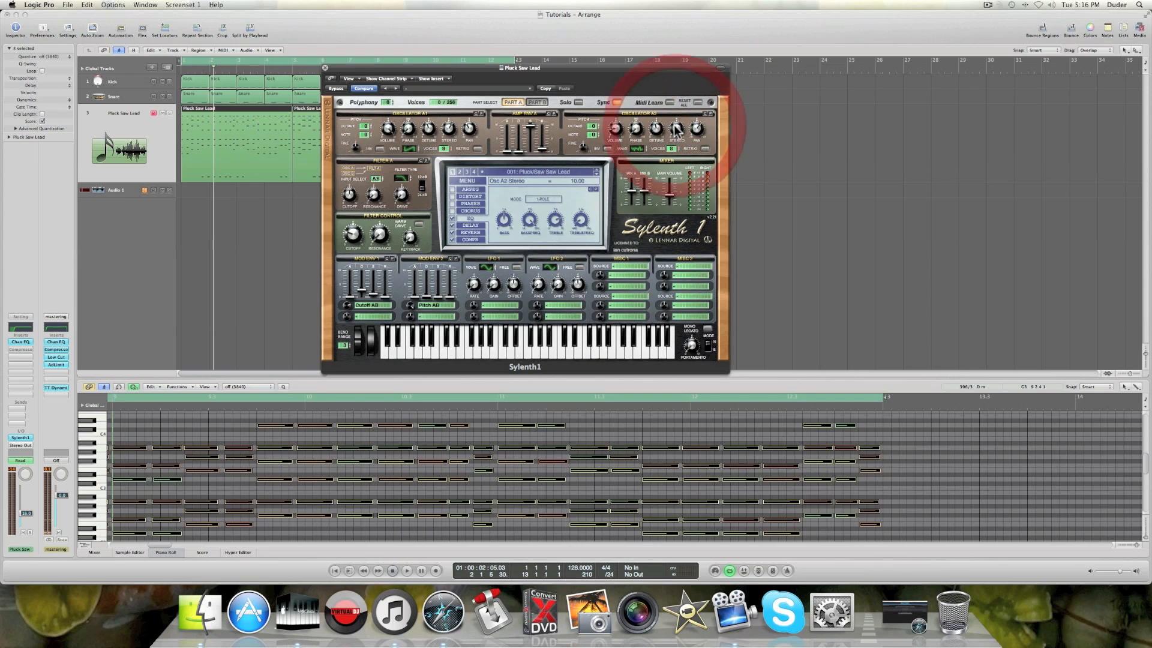
{"action": "left_click", "coordinate": [696, 129]}
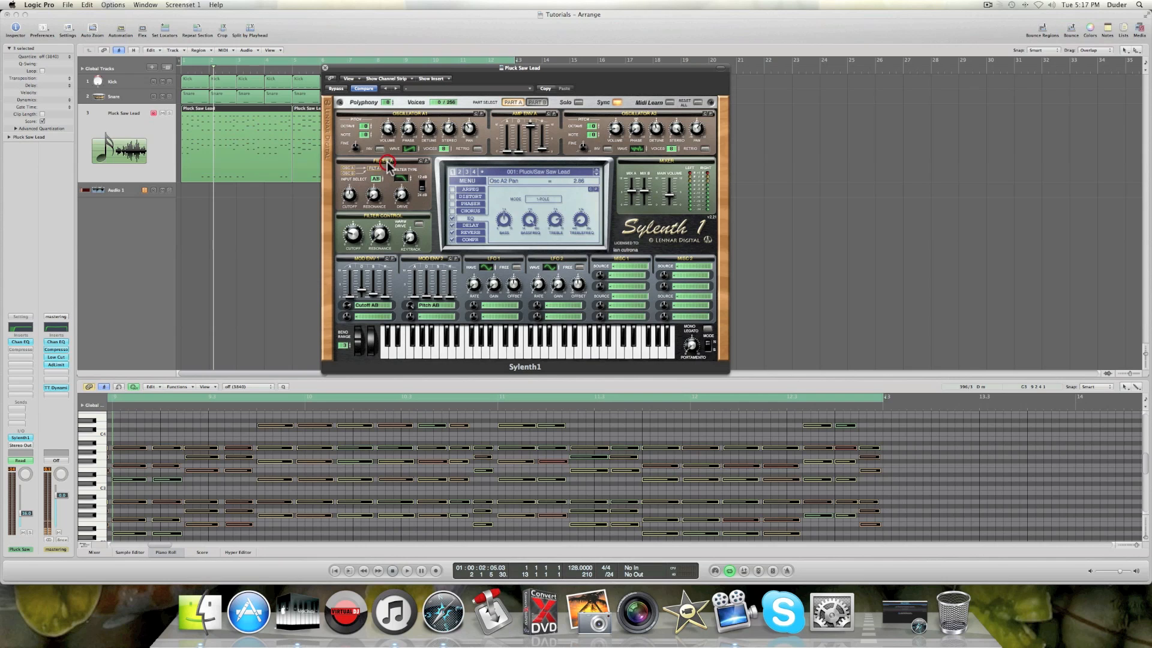
Check Filter A's cutoff, resonance, drive, filter type and slope settings.
{"action": "left_click", "coordinate": [349, 194]}
{"action": "left_click", "coordinate": [373, 195]}
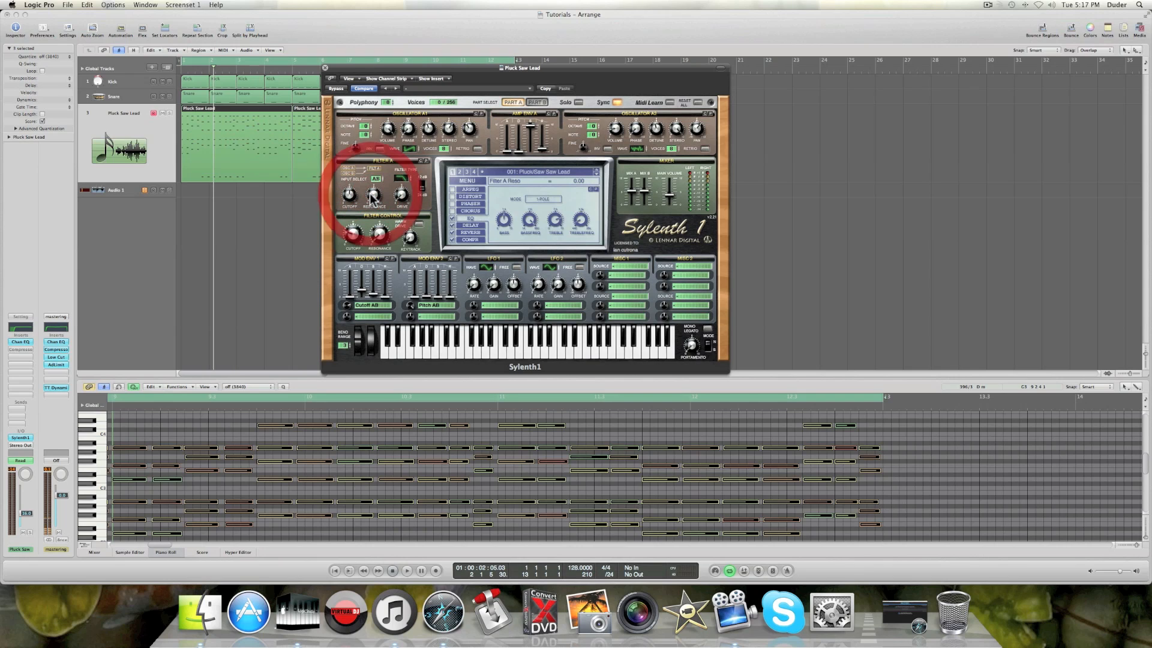
{"action": "left_click", "coordinate": [401, 195]}
{"action": "left_click", "coordinate": [399, 180]}
{"action": "left_click", "coordinate": [410, 175]}
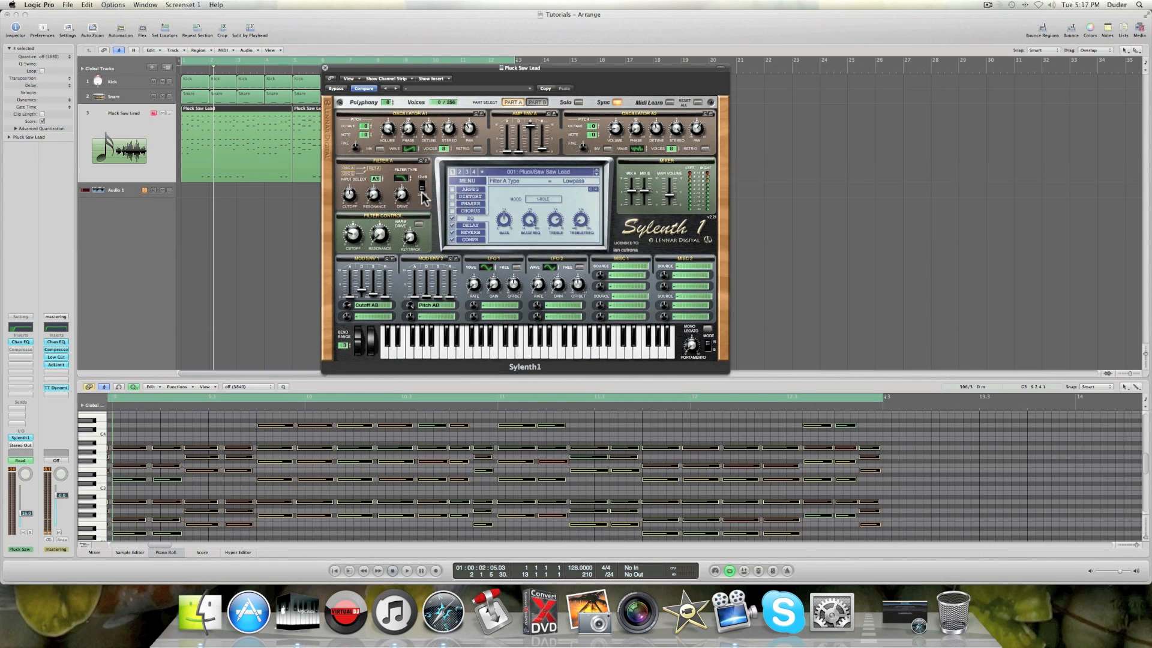
{"action": "left_click", "coordinate": [422, 192]}
Switch to Part B and check Oscillator B1's volume, phase, detune, stereo and pan settings.
{"action": "left_click", "coordinate": [537, 102]}
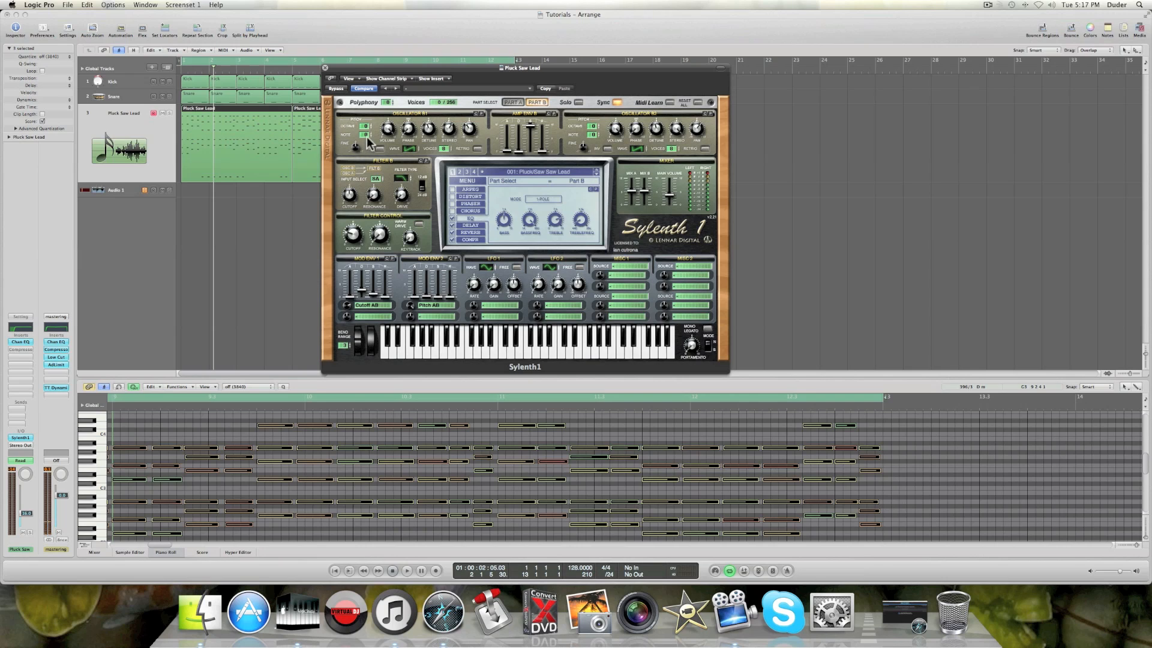
{"action": "left_click", "coordinate": [409, 114]}
{"action": "left_click", "coordinate": [388, 129]}
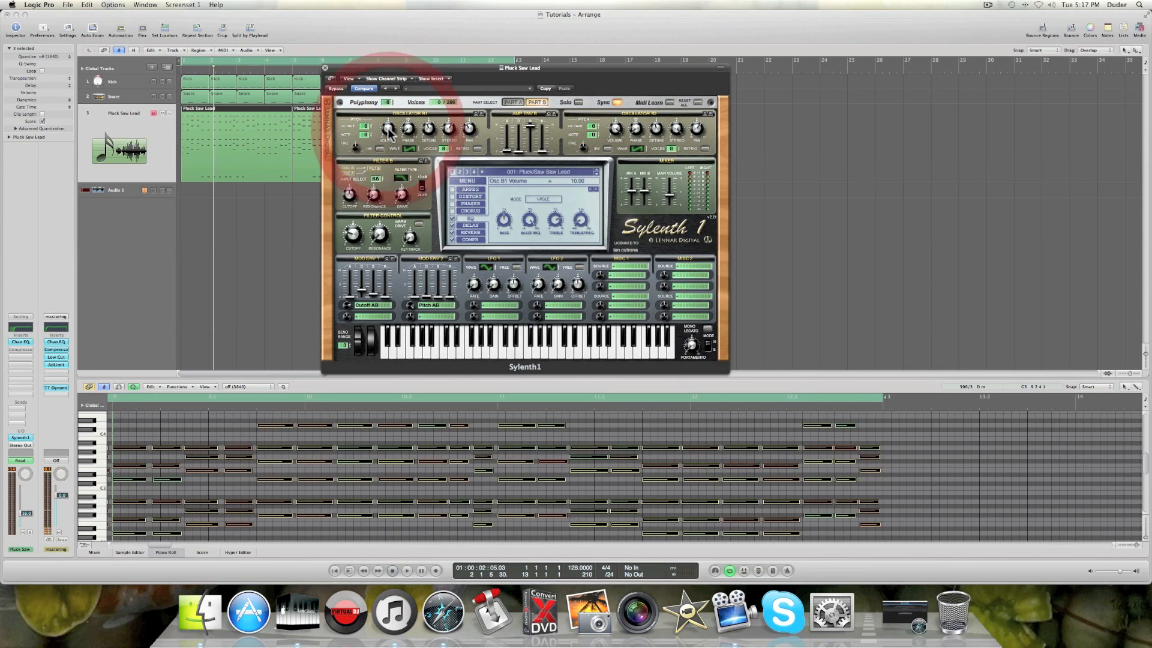
{"action": "left_click", "coordinate": [408, 128]}
{"action": "left_click", "coordinate": [428, 130]}
{"action": "left_click", "coordinate": [451, 130]}
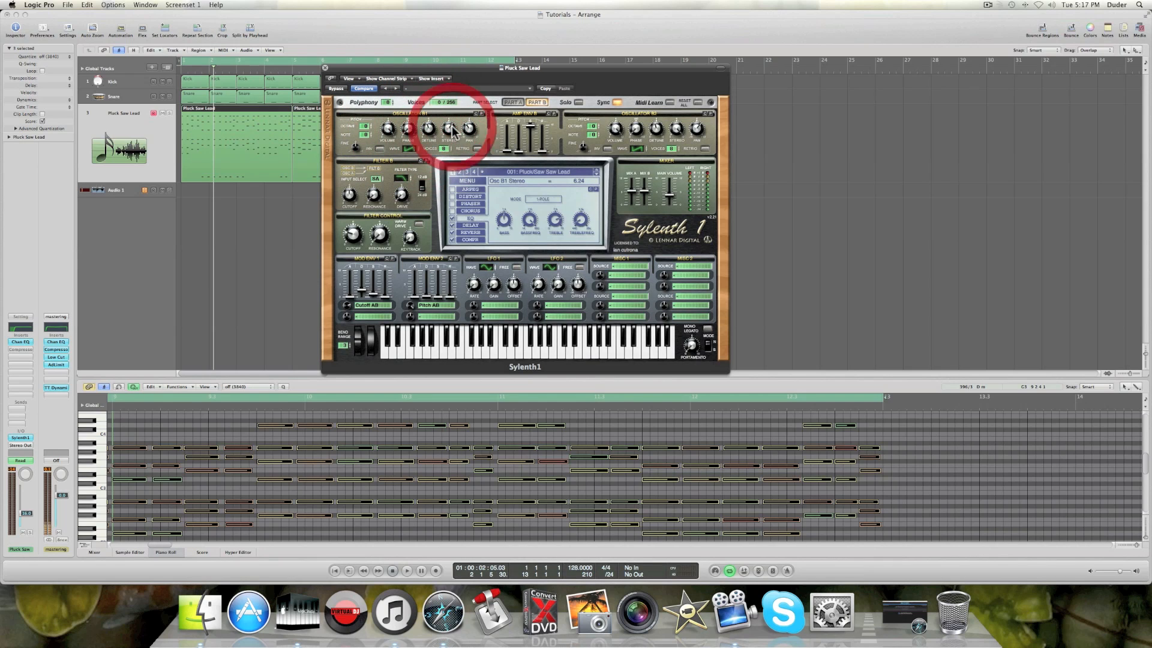
{"action": "left_click", "coordinate": [469, 129]}
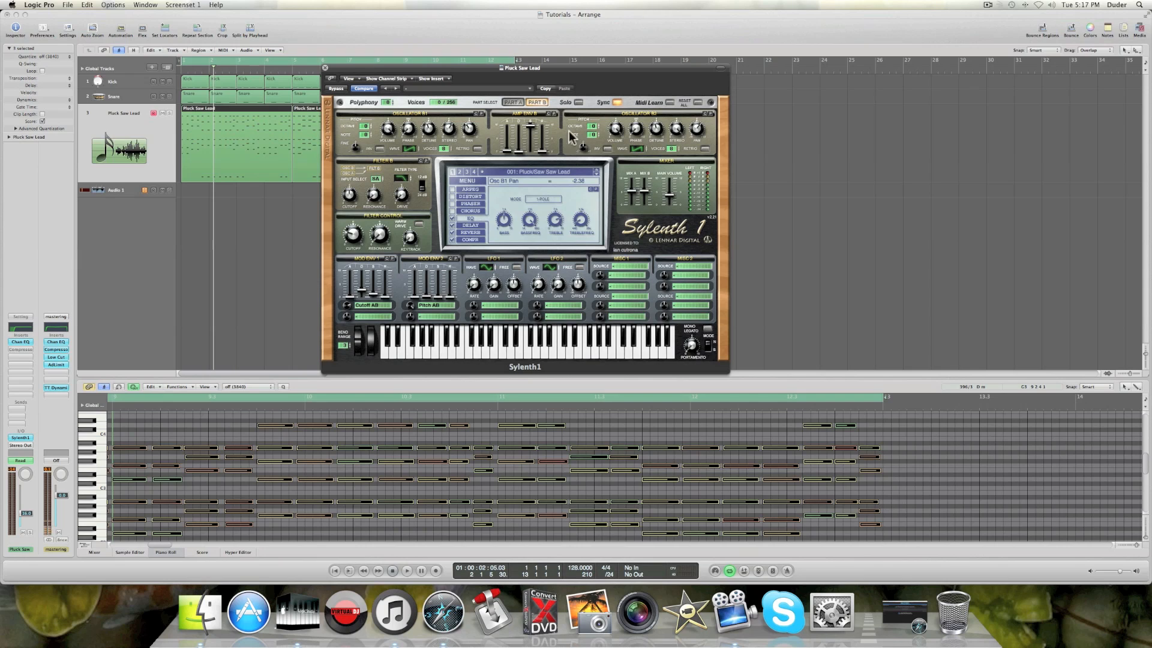
Check the attack, sustain and release of Amp Envelope B and Oscillator B2's volume, detune, stereo and pan.
{"action": "left_click", "coordinate": [503, 151]}
{"action": "left_click_drag", "start_coordinate": [502, 151], "coordinate": [504, 155]}
{"action": "left_click", "coordinate": [532, 127]}
{"action": "left_click", "coordinate": [542, 153]}
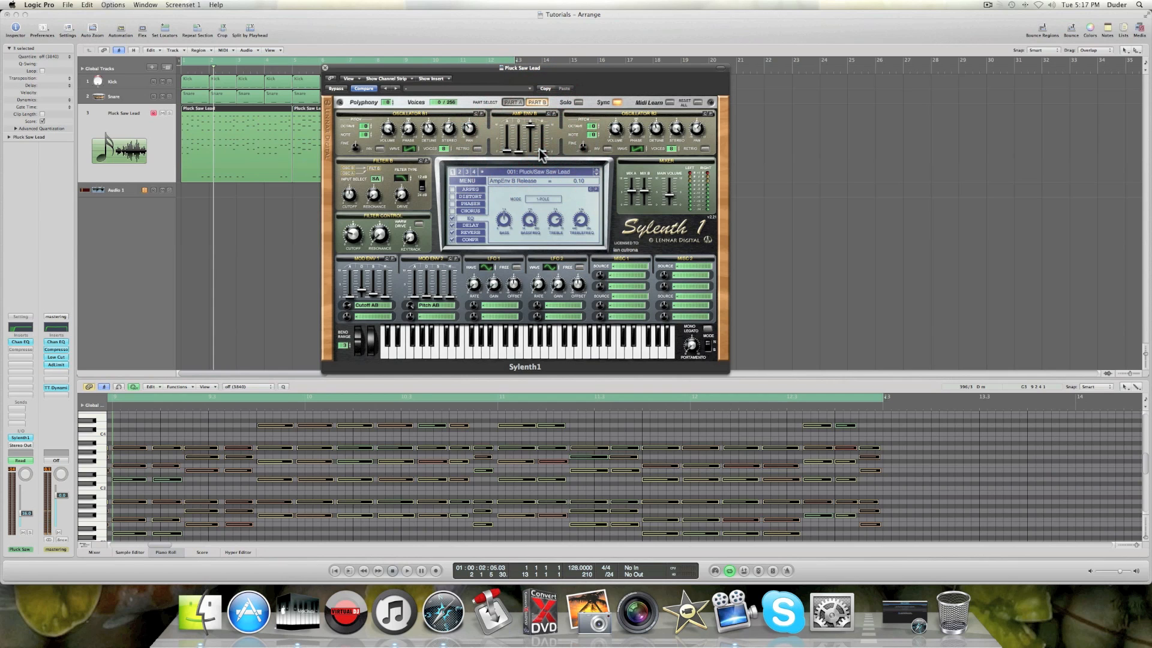
{"action": "left_click", "coordinate": [616, 129]}
{"action": "left_click", "coordinate": [659, 128]}
{"action": "left_click", "coordinate": [676, 128]}
{"action": "left_click", "coordinate": [697, 129]}
Check Filter B's cutoff, resonance and filter type settings.
{"action": "left_click", "coordinate": [349, 194]}
{"action": "left_click", "coordinate": [373, 196]}
{"action": "left_click", "coordinate": [400, 178]}
Return to Part A, adjust the Filter Control cutoff and check the Filter Control resonance.
{"action": "left_click", "coordinate": [513, 102]}
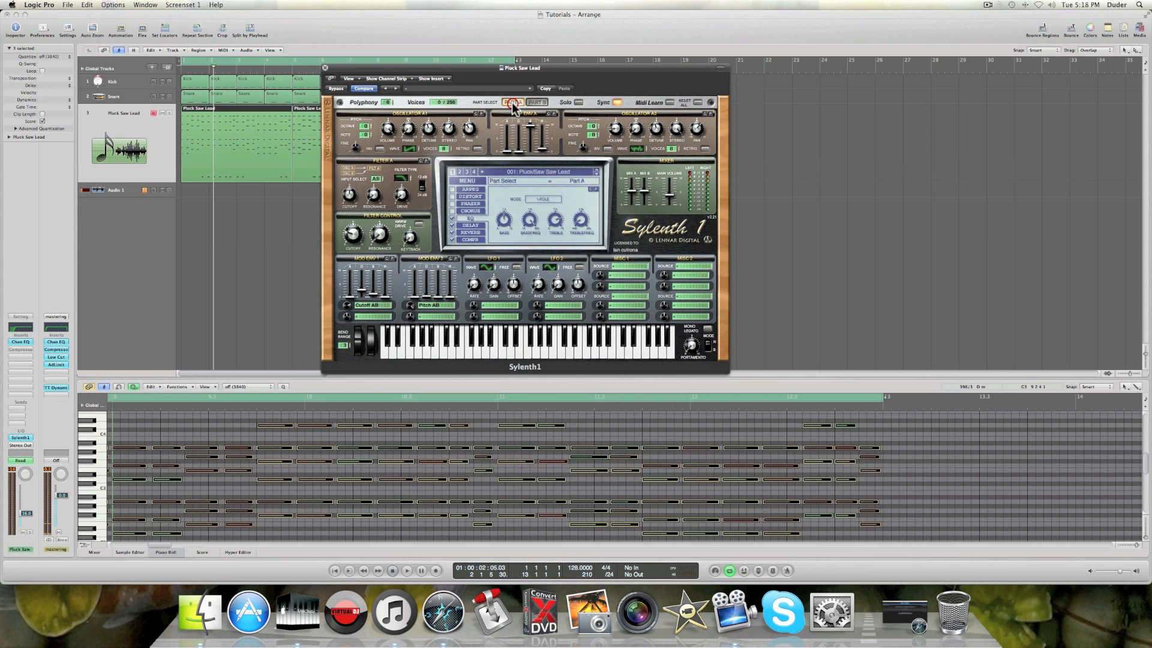
{"action": "left_click", "coordinate": [361, 217]}
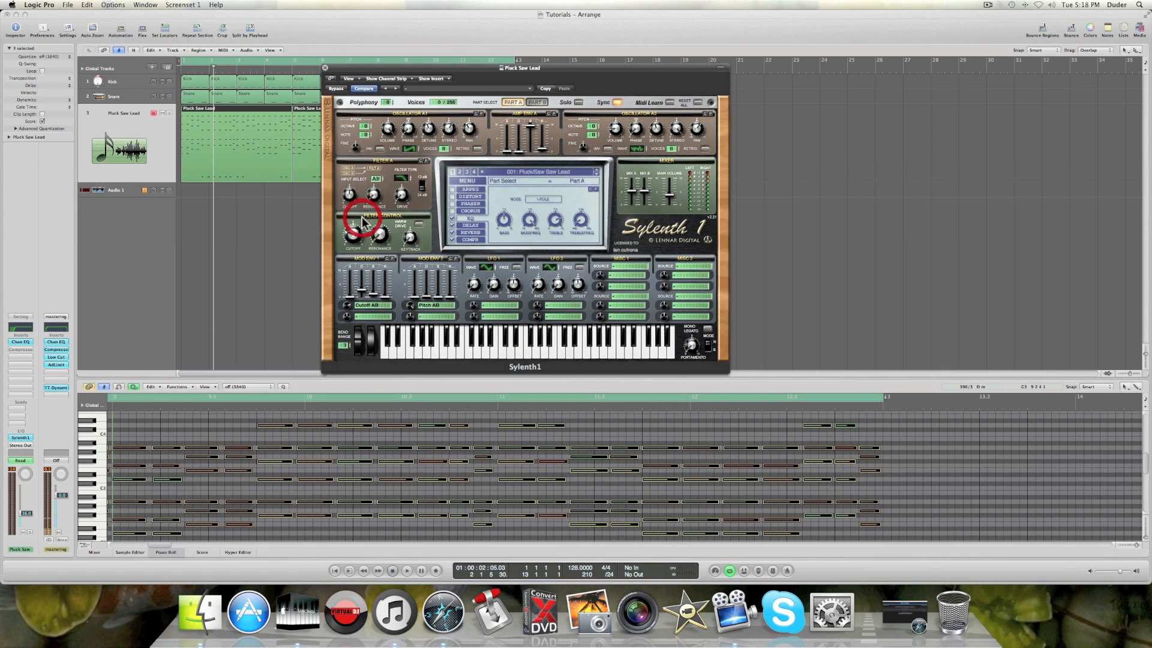
{"action": "left_click", "coordinate": [351, 234]}
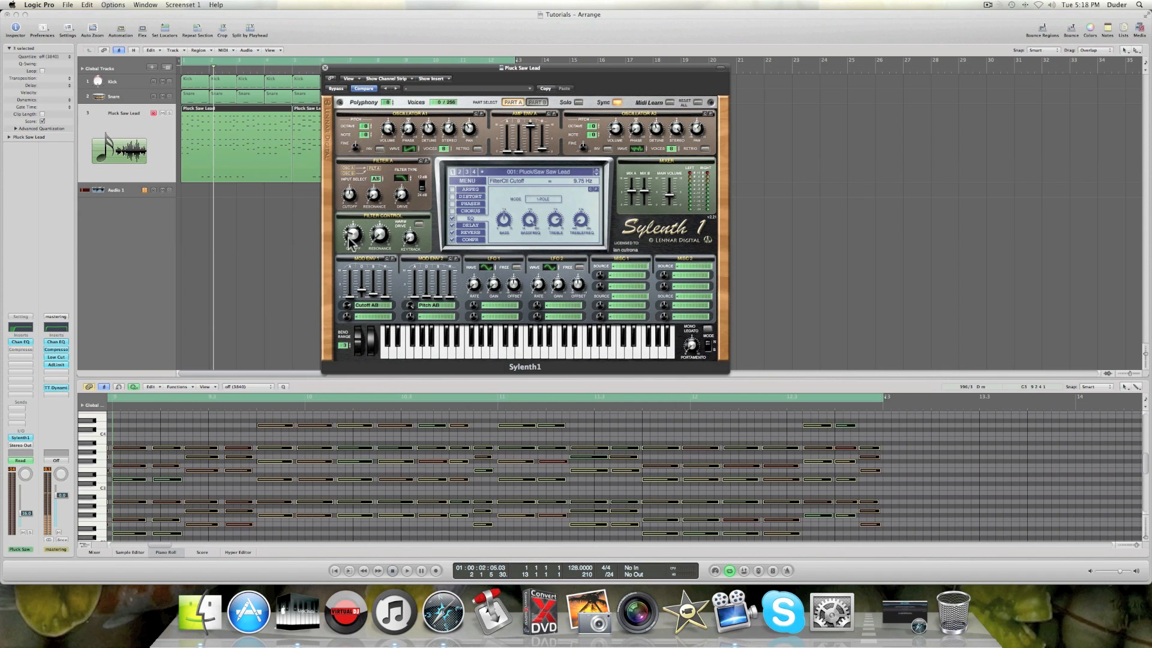
{"action": "left_click", "coordinate": [340, 243]}
{"action": "left_click", "coordinate": [352, 237]}
{"action": "left_click_drag", "start_coordinate": [350, 234], "coordinate": [355, 241]}
{"action": "left_click", "coordinate": [196, 199]}
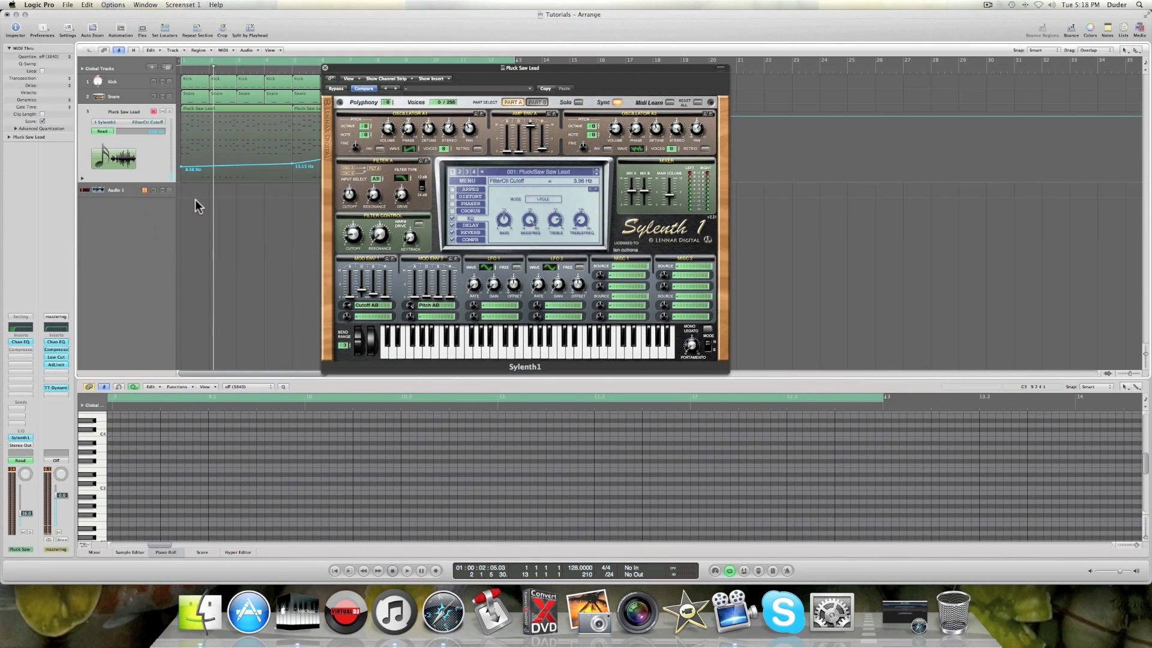
{"action": "left_click", "coordinate": [353, 239]}
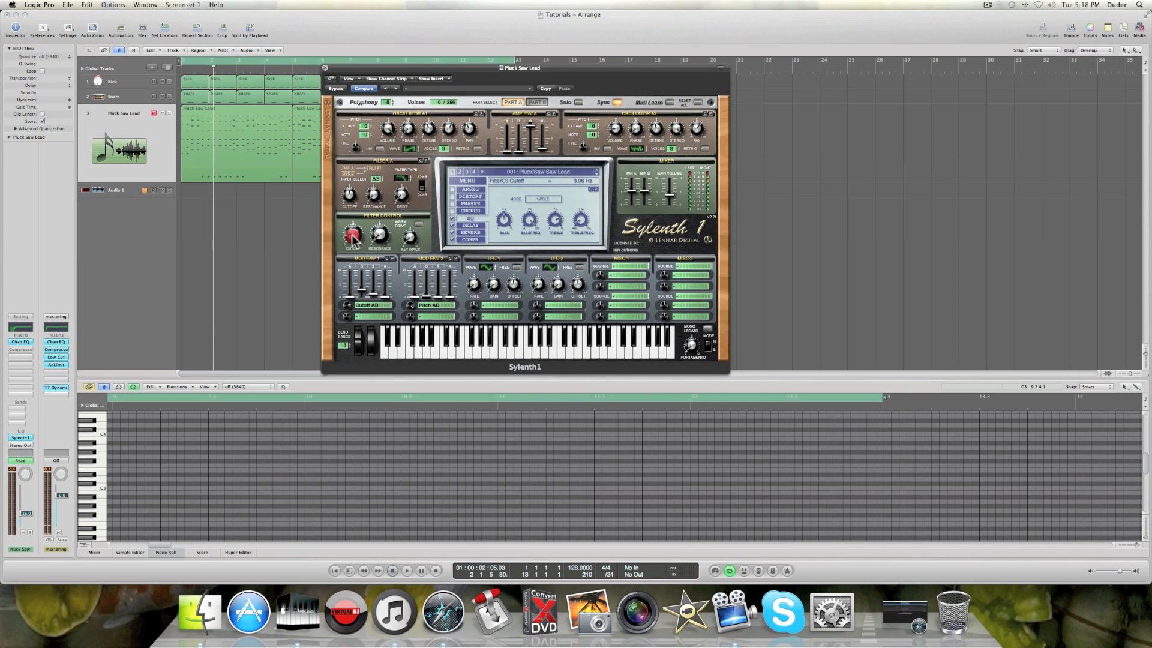
{"action": "left_click_drag", "start_coordinate": [353, 239], "coordinate": [353, 231]}
{"action": "left_click", "coordinate": [380, 235]}
Assign Mod Envelope 1 to Cutoff AB and check its amount, attack, decay, sustain and release.
{"action": "left_click", "coordinate": [366, 304]}
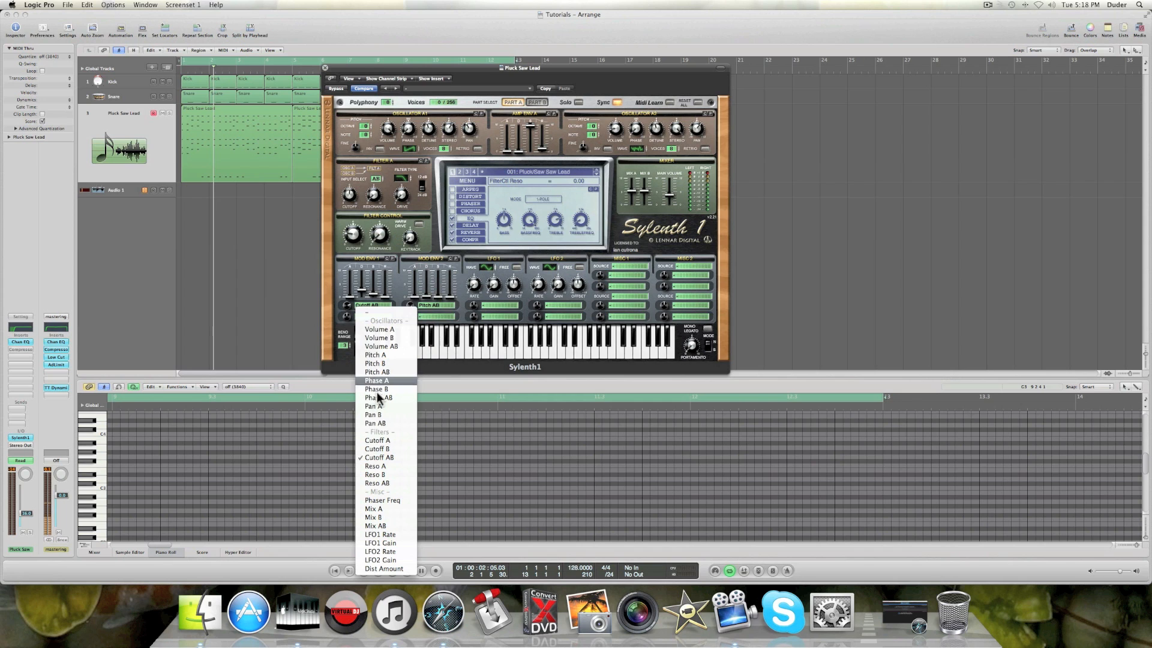
{"action": "left_click", "coordinate": [383, 457]}
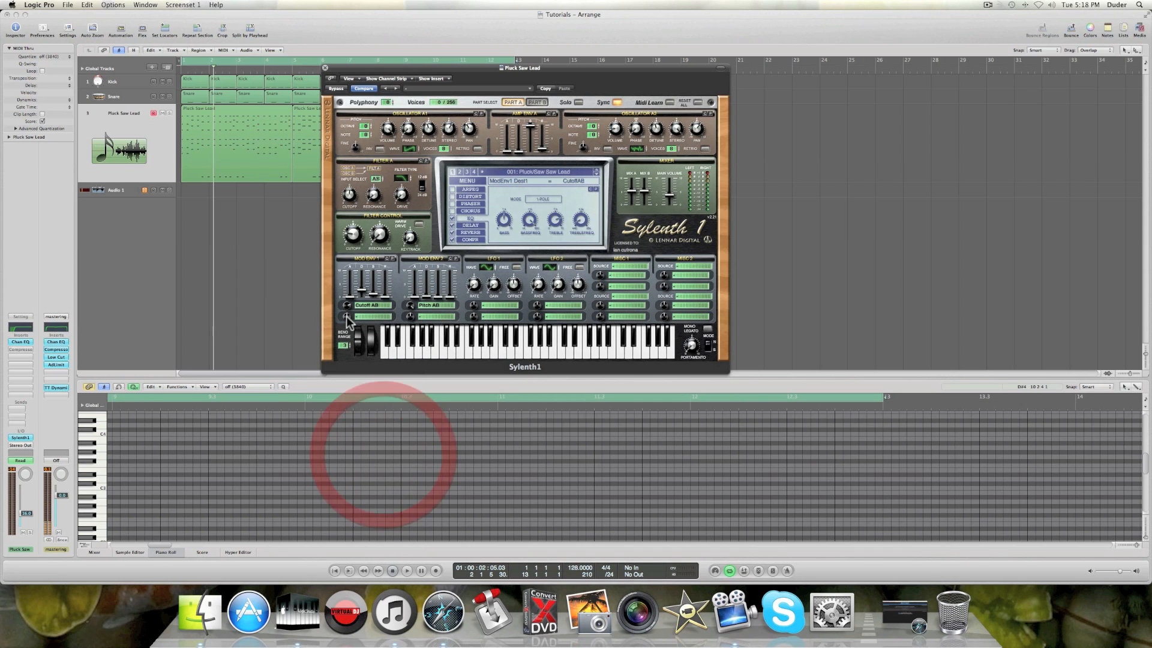
{"action": "left_click", "coordinate": [346, 307]}
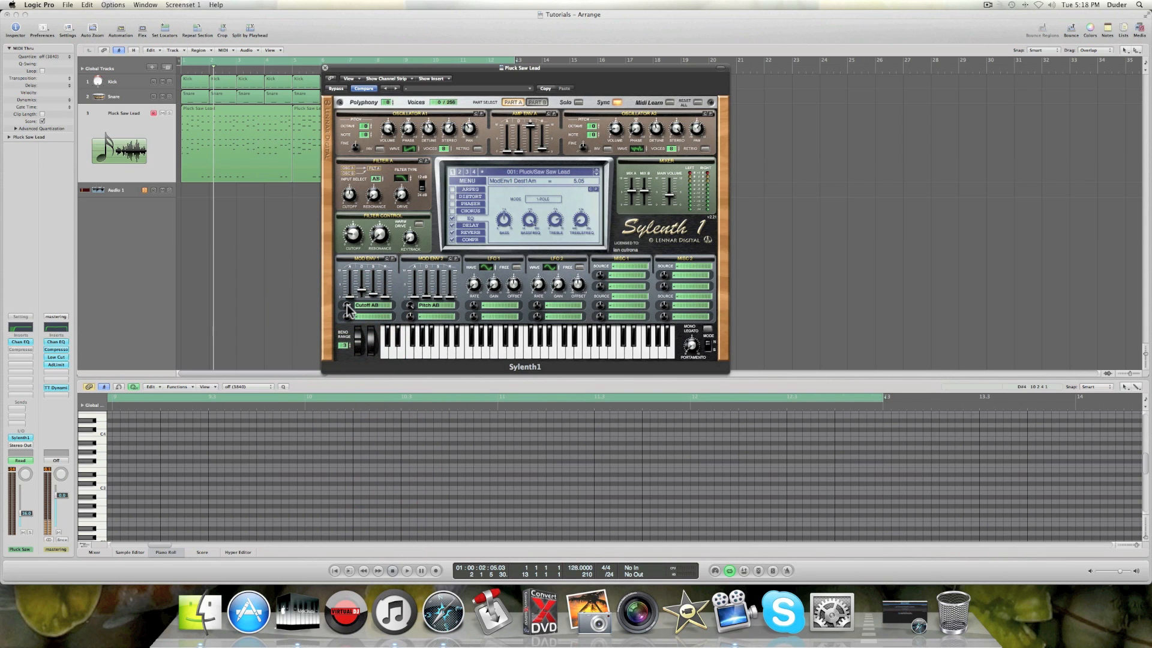
{"action": "left_click", "coordinate": [351, 296]}
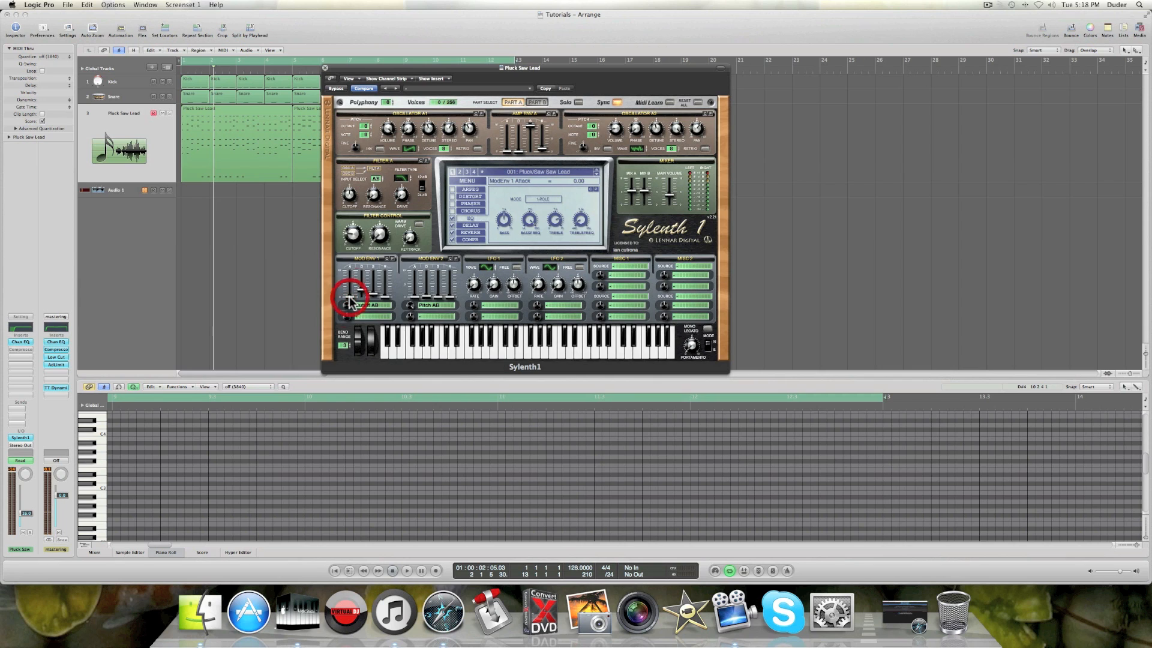
{"action": "left_click", "coordinate": [362, 292]}
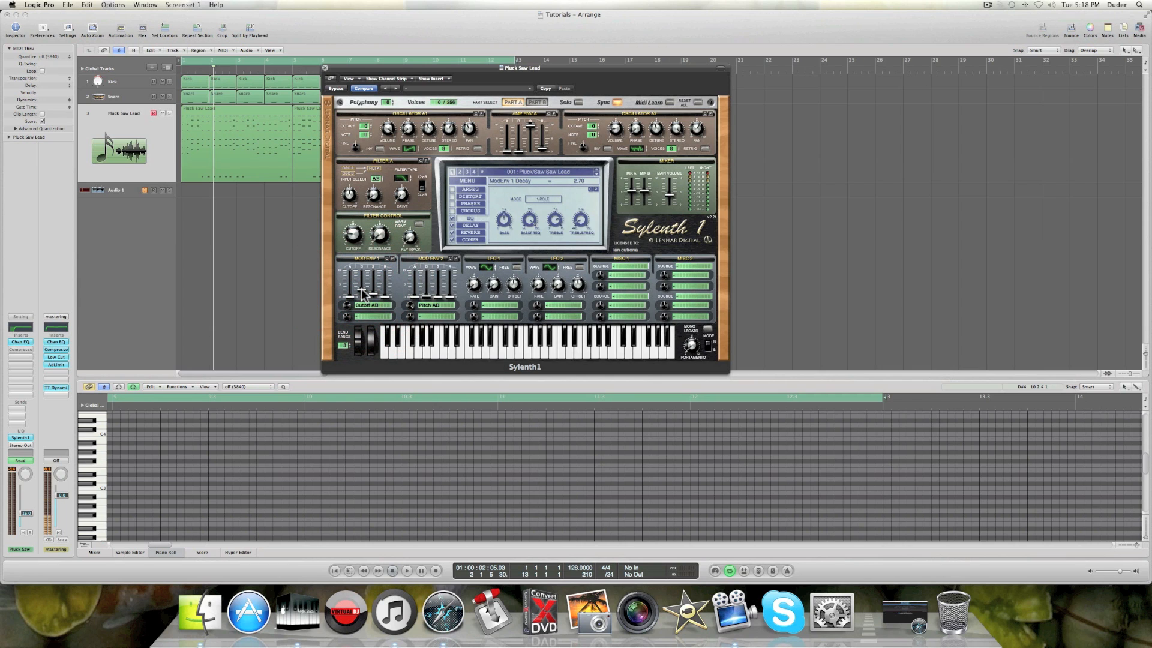
{"action": "left_click", "coordinate": [372, 293]}
{"action": "left_click", "coordinate": [384, 297]}
Assign Mod Envelope 2 to Pitch AB and check its amount, attack, decay, sustain and release.
{"action": "left_click", "coordinate": [434, 306]}
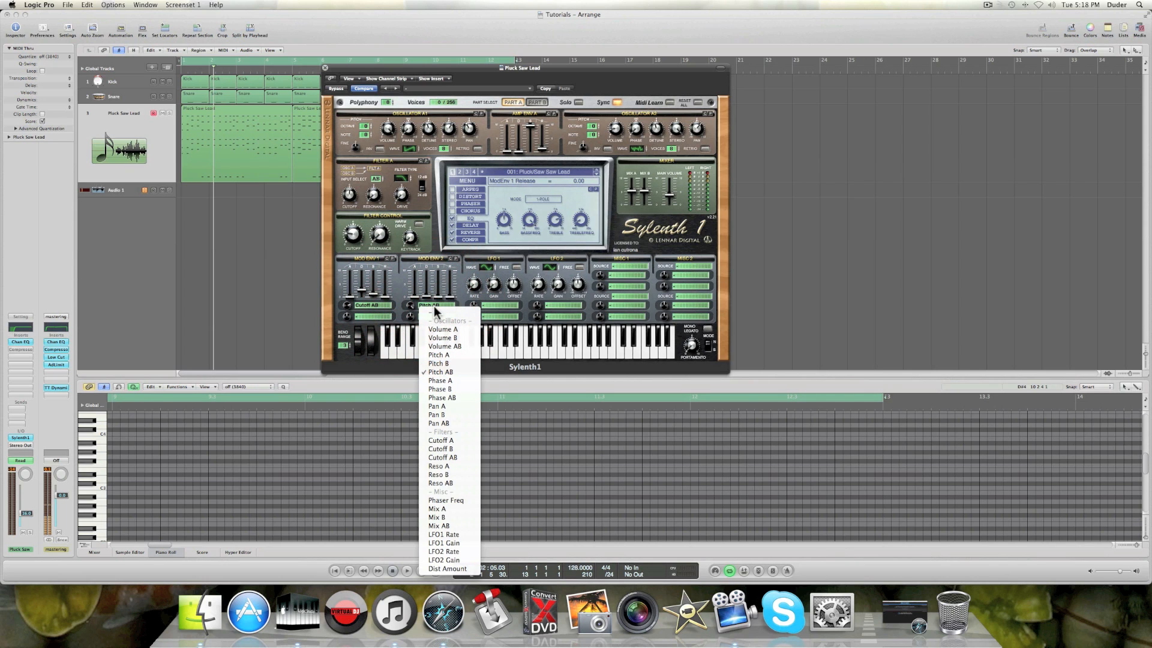
{"action": "left_click", "coordinate": [445, 371]}
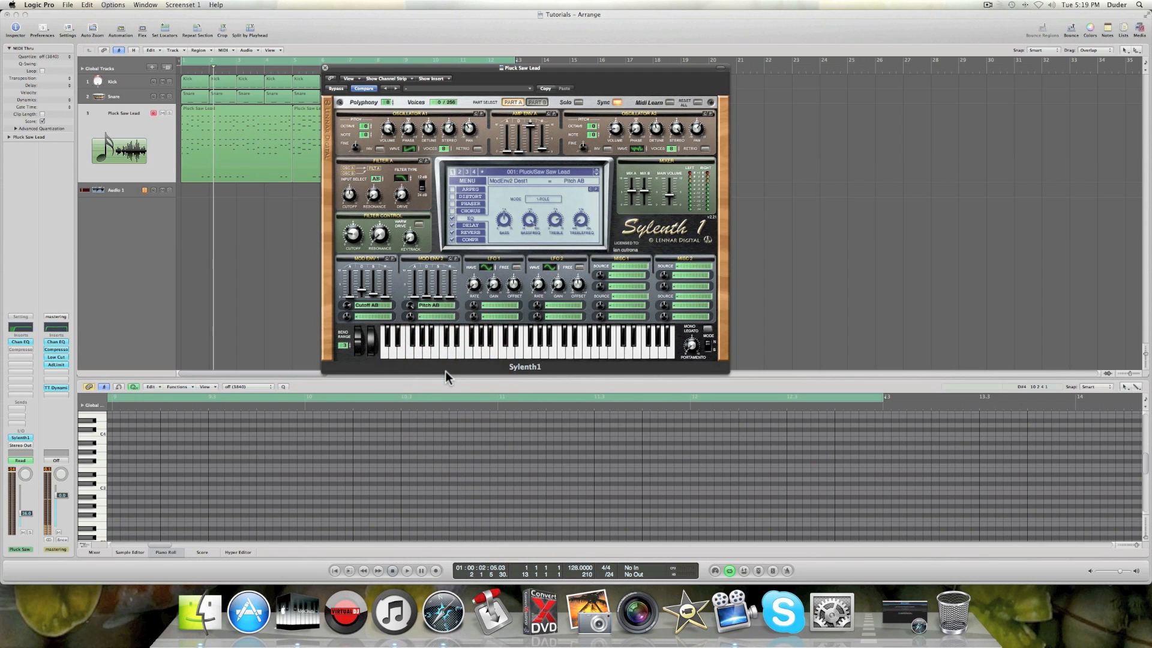
{"action": "left_click", "coordinate": [410, 304]}
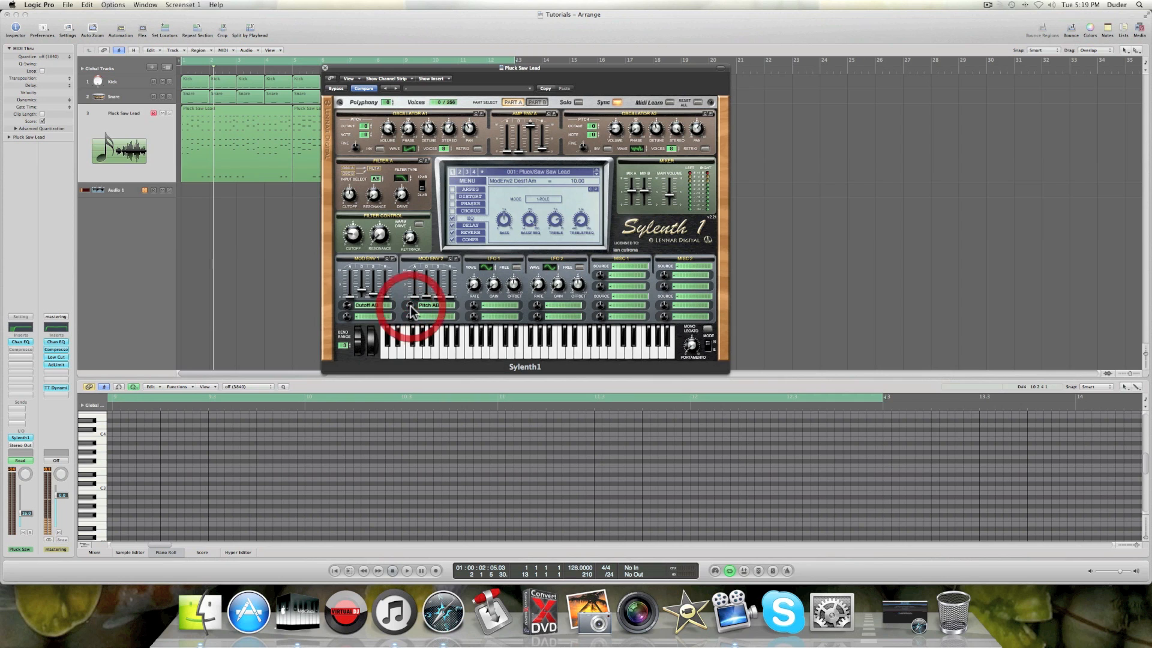
{"action": "left_click", "coordinate": [417, 297]}
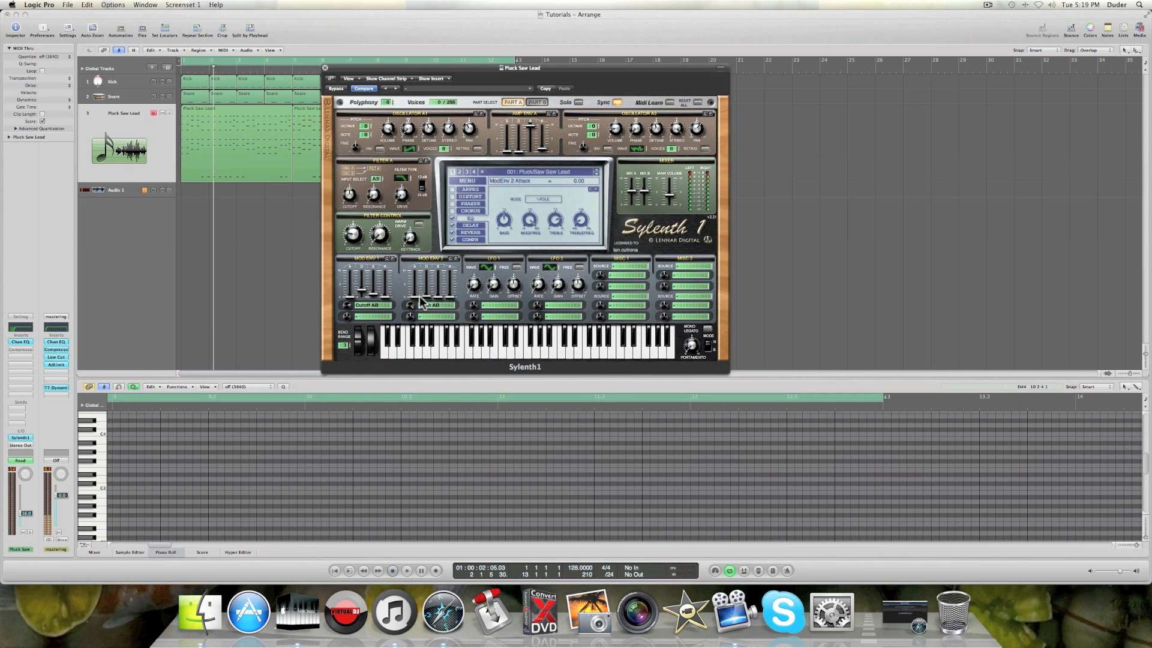
{"action": "left_click", "coordinate": [417, 297]}
{"action": "left_click", "coordinate": [438, 296]}
{"action": "left_click", "coordinate": [449, 298]}
{"action": "left_click", "coordinate": [428, 297]}
Check the mixer's main volume and the EQ's bass, bass frequency, treble and treble frequency settings.
{"action": "left_click", "coordinate": [667, 196]}
{"action": "left_click", "coordinate": [505, 218]}
{"action": "left_click", "coordinate": [531, 220]}
{"action": "left_click", "coordinate": [555, 220]}
{"action": "left_click", "coordinate": [581, 222]}
Check the delay's left and right times, low and high cut, smear, spread, feedback, width and dry/wet settings.
{"action": "left_click", "coordinate": [476, 223]}
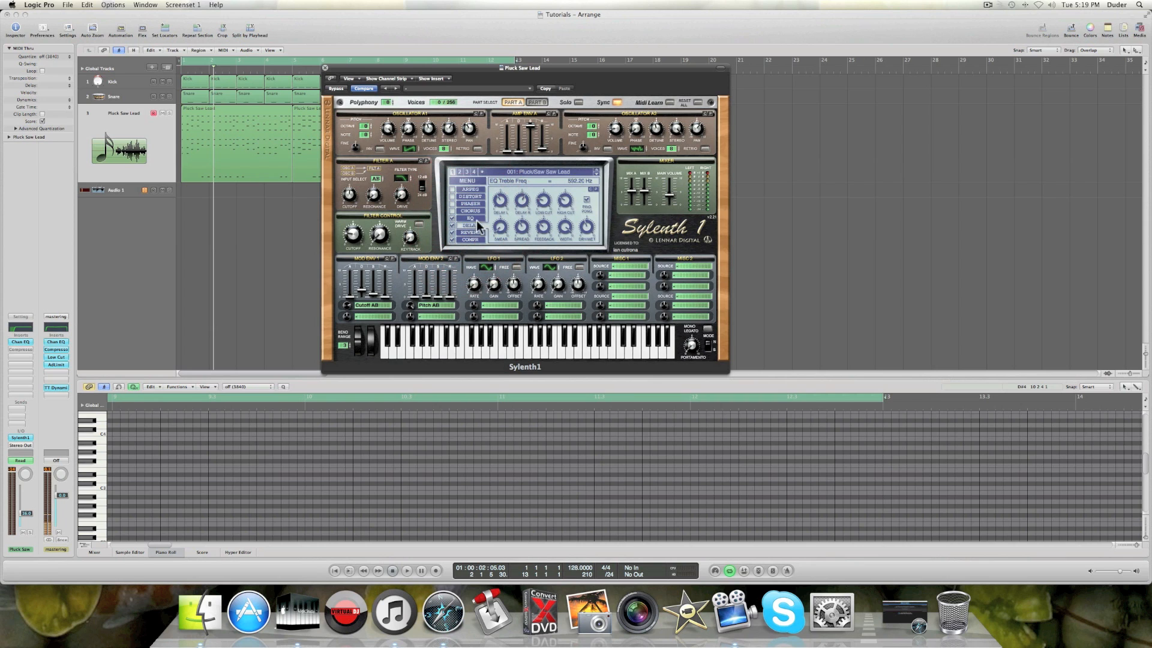
{"action": "left_click", "coordinate": [501, 202]}
{"action": "left_click", "coordinate": [520, 201]}
{"action": "left_click", "coordinate": [544, 203]}
{"action": "left_click", "coordinate": [564, 202]}
{"action": "left_click", "coordinate": [499, 228]}
{"action": "left_click", "coordinate": [521, 228]}
{"action": "left_click", "coordinate": [543, 228]}
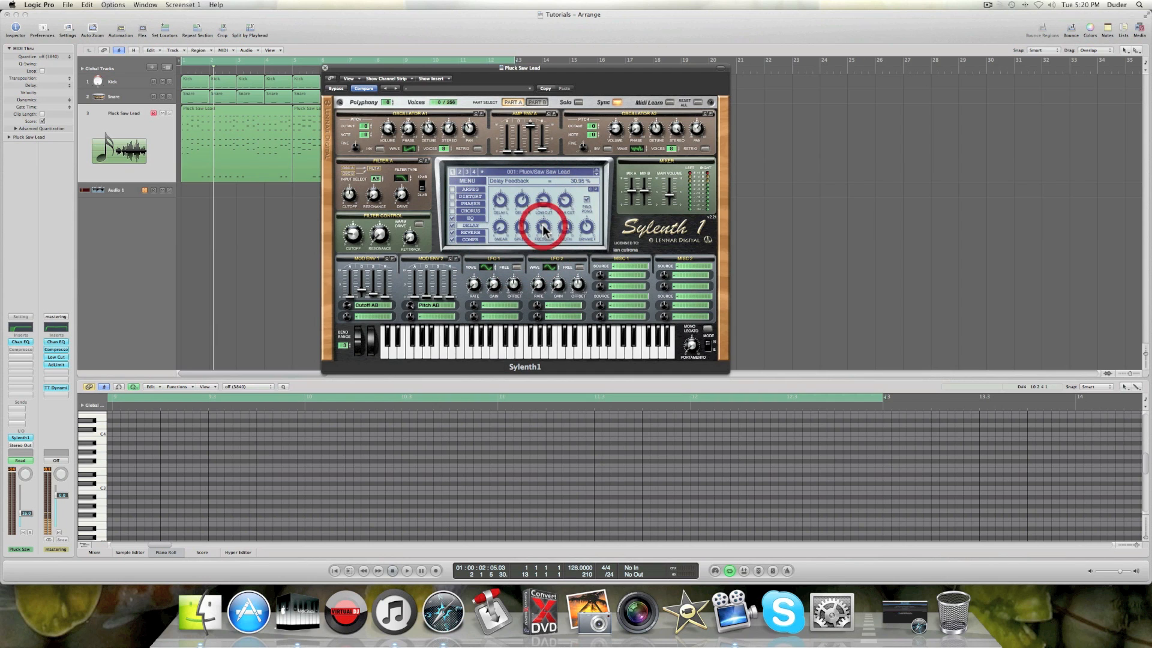
{"action": "left_click", "coordinate": [567, 227]}
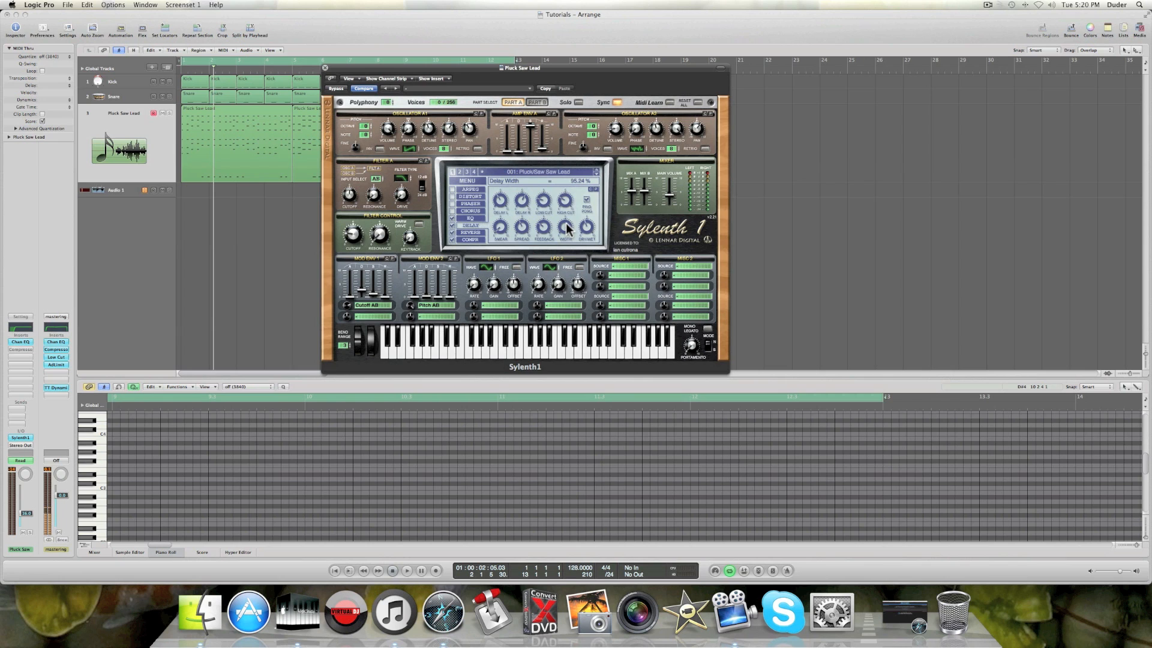
{"action": "left_click", "coordinate": [586, 227]}
Check the reverb's predelay, damp, size, width and dry/wet settings.
{"action": "left_click", "coordinate": [470, 232]}
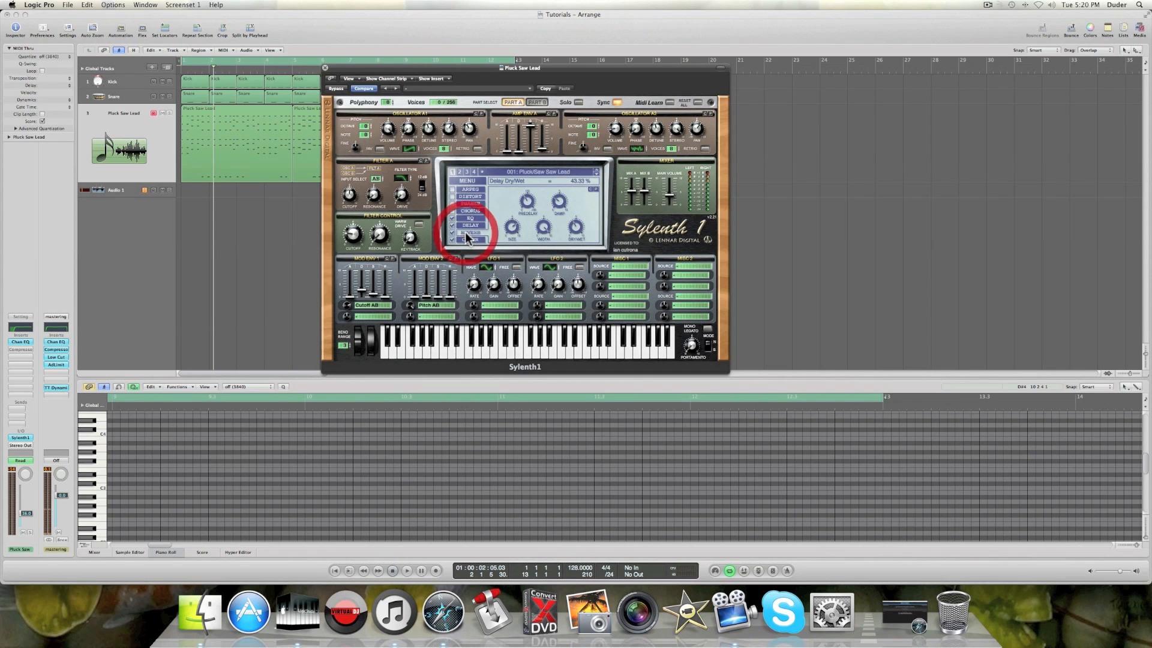
{"action": "left_click", "coordinate": [527, 201]}
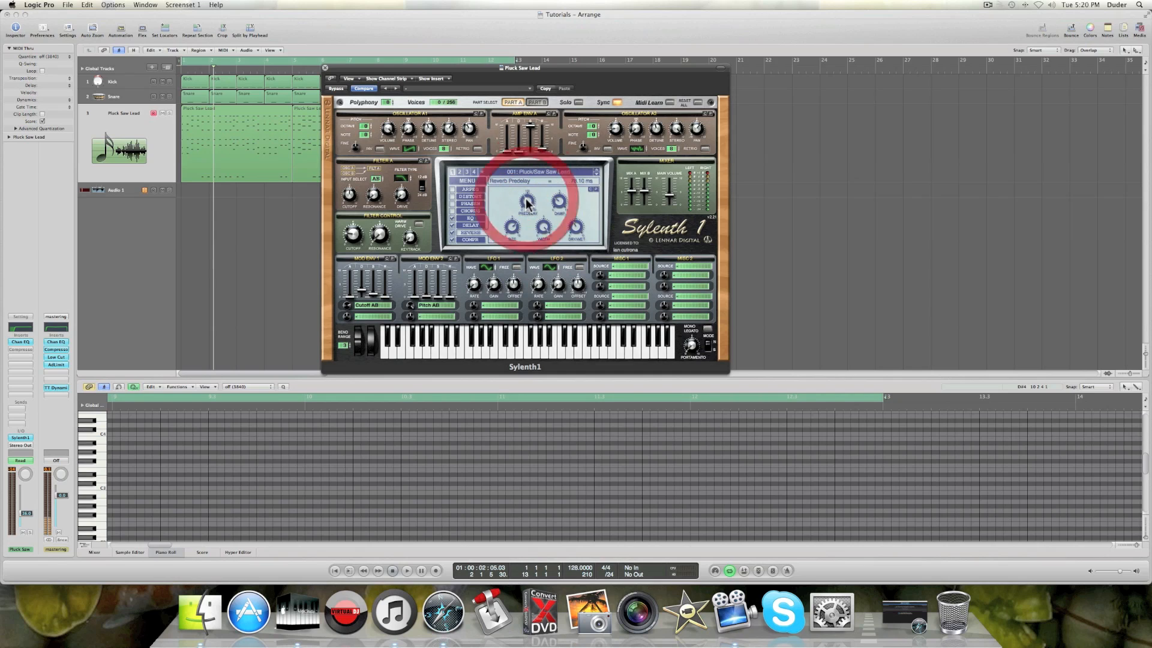
{"action": "left_click", "coordinate": [560, 203]}
{"action": "left_click", "coordinate": [511, 228]}
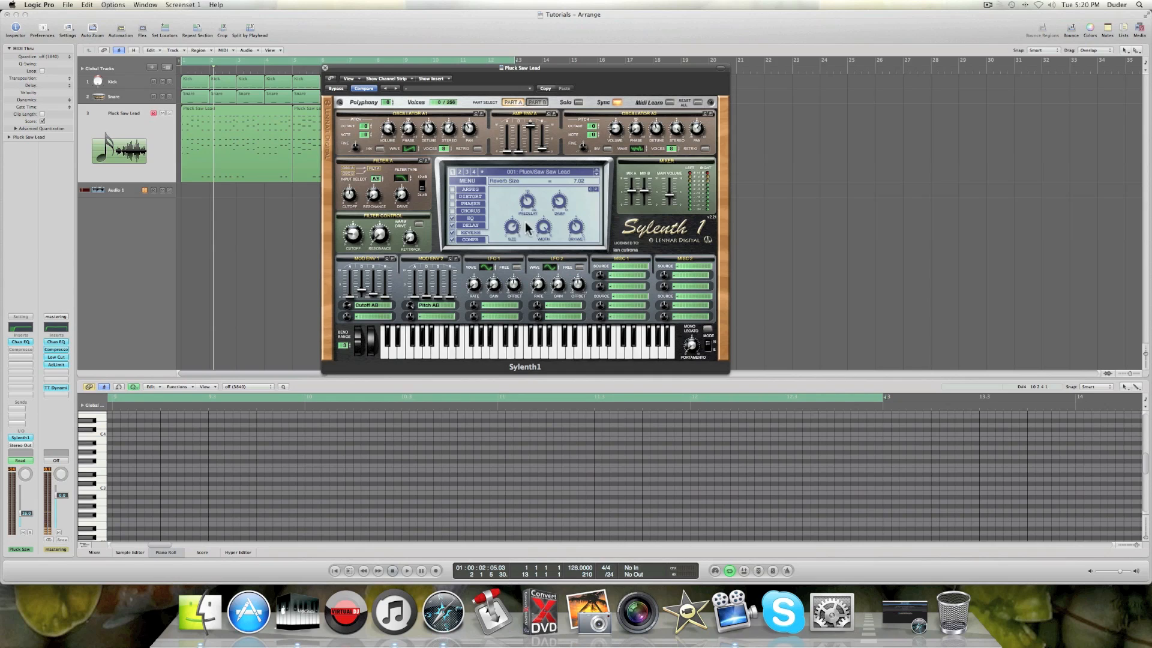
{"action": "left_click", "coordinate": [544, 226]}
{"action": "left_click", "coordinate": [575, 228]}
Check the compressor's ratio, threshold, attack and release settings and close the synth window.
{"action": "left_click", "coordinate": [470, 240]}
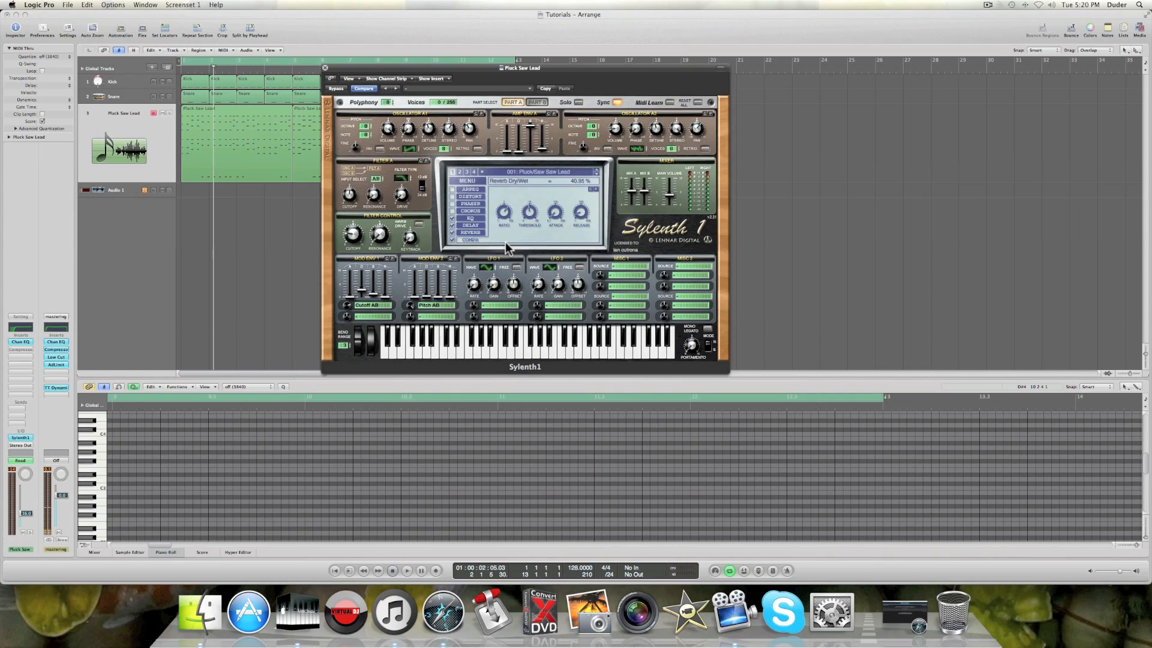
{"action": "left_click", "coordinate": [504, 214]}
{"action": "left_click", "coordinate": [528, 213]}
{"action": "left_click", "coordinate": [549, 213]}
{"action": "left_click", "coordinate": [582, 214]}
{"action": "left_click", "coordinate": [326, 68]}
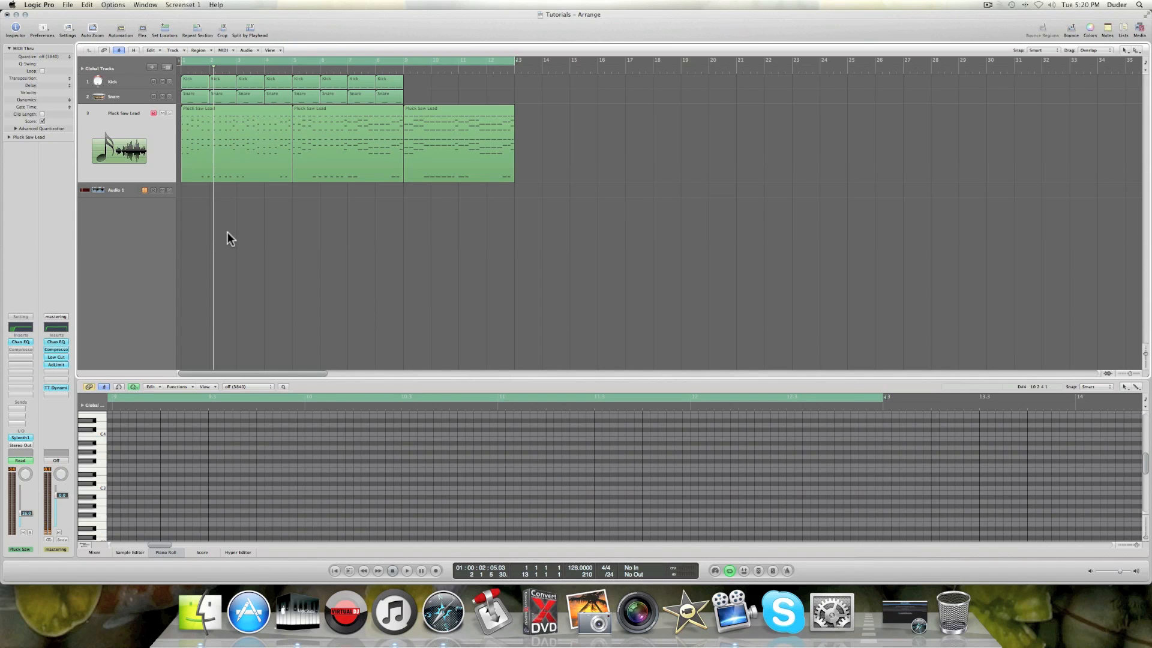
Examine the MIDI notes of the first, second and third Pluck Saw Lead regions one after another.
{"action": "left_click", "coordinate": [233, 170]}
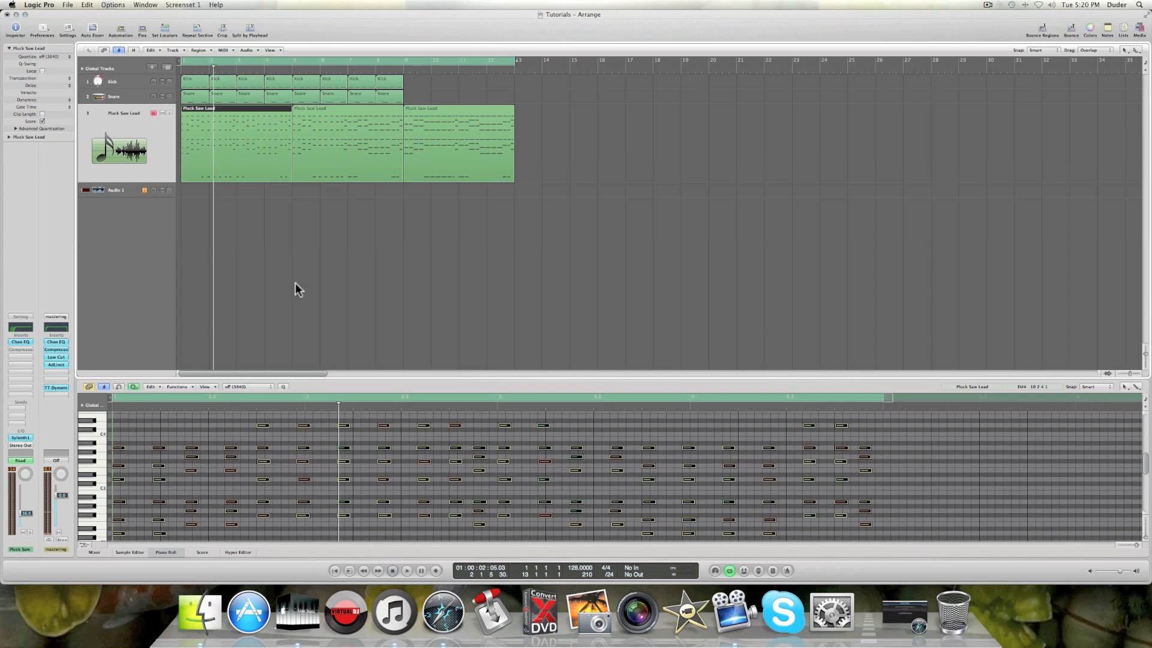
{"action": "left_click", "coordinate": [120, 441]}
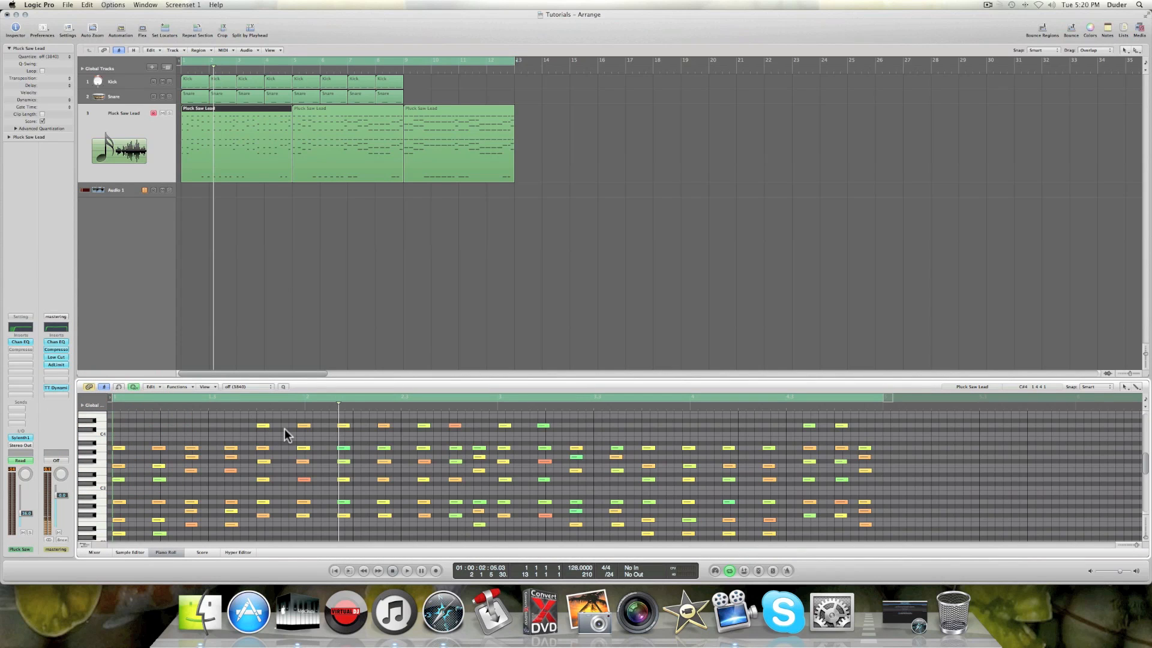
{"action": "left_click", "coordinate": [344, 172]}
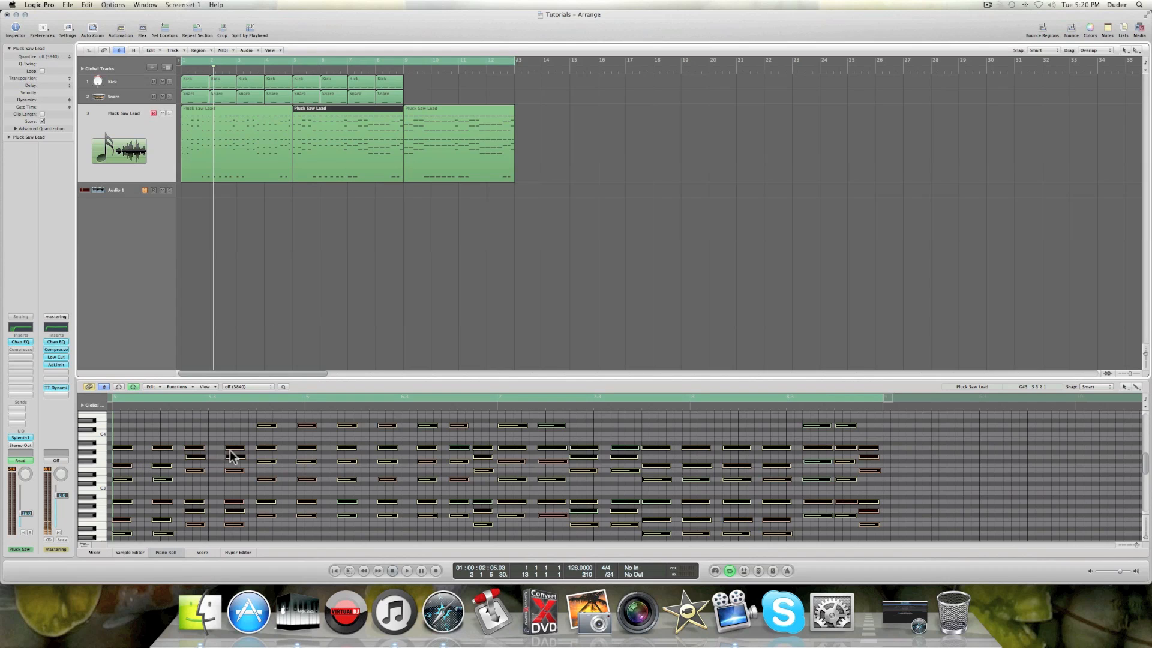
{"action": "left_click", "coordinate": [439, 176]}
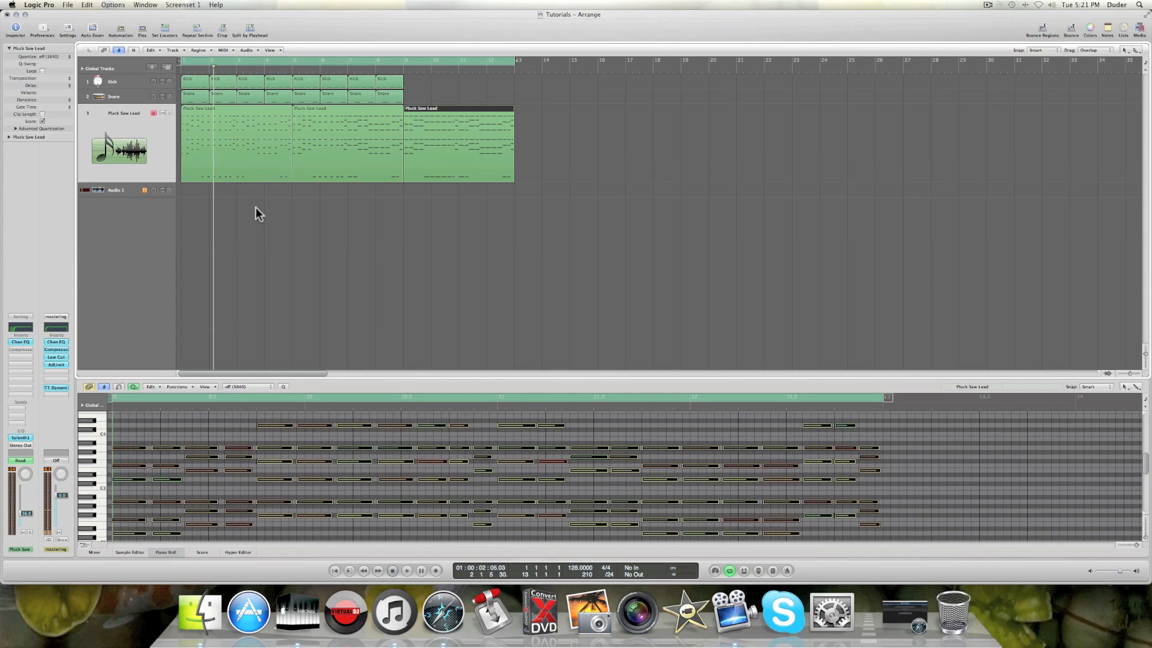
Show the Pluck Saw Lead track's automation and look through the Sylenth1 parameters available, including FilterCtl Cutoff.
{"action": "key", "text": "a"}
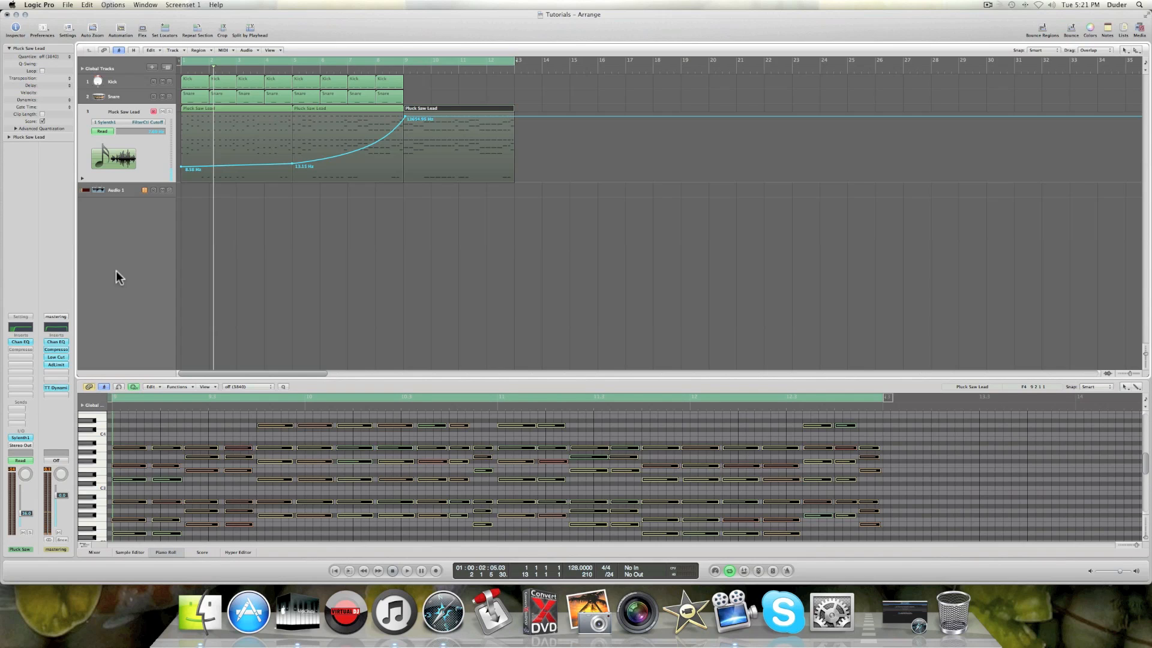
{"action": "left_click", "coordinate": [152, 121]}
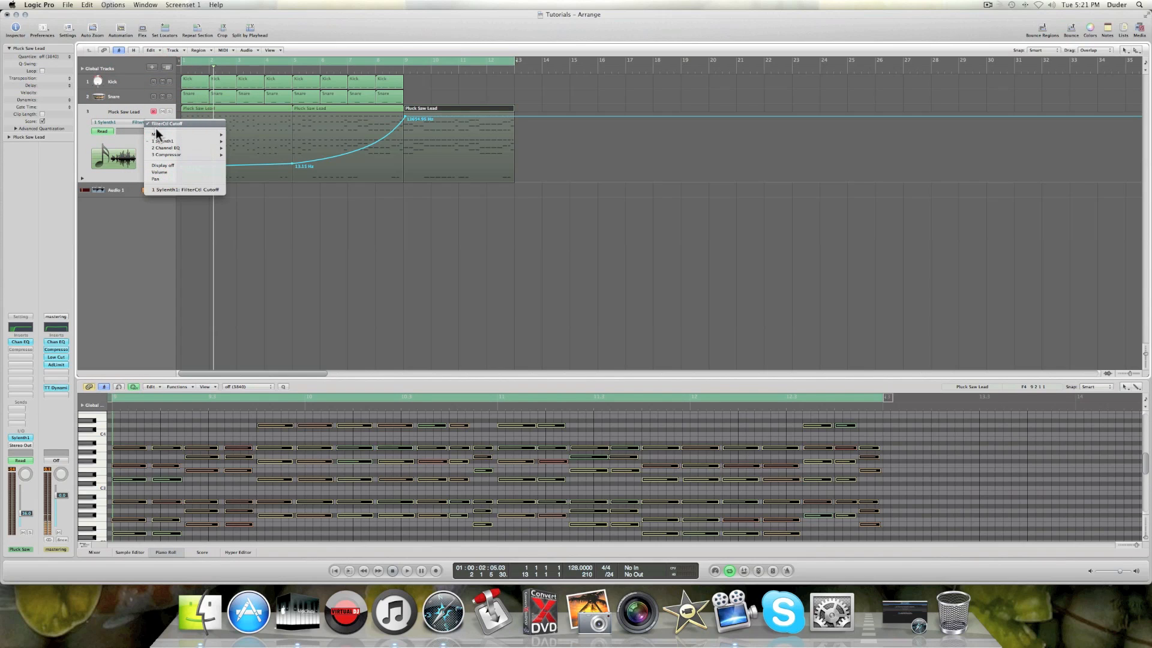
{"action": "mouse_move", "coordinate": [160, 141]}
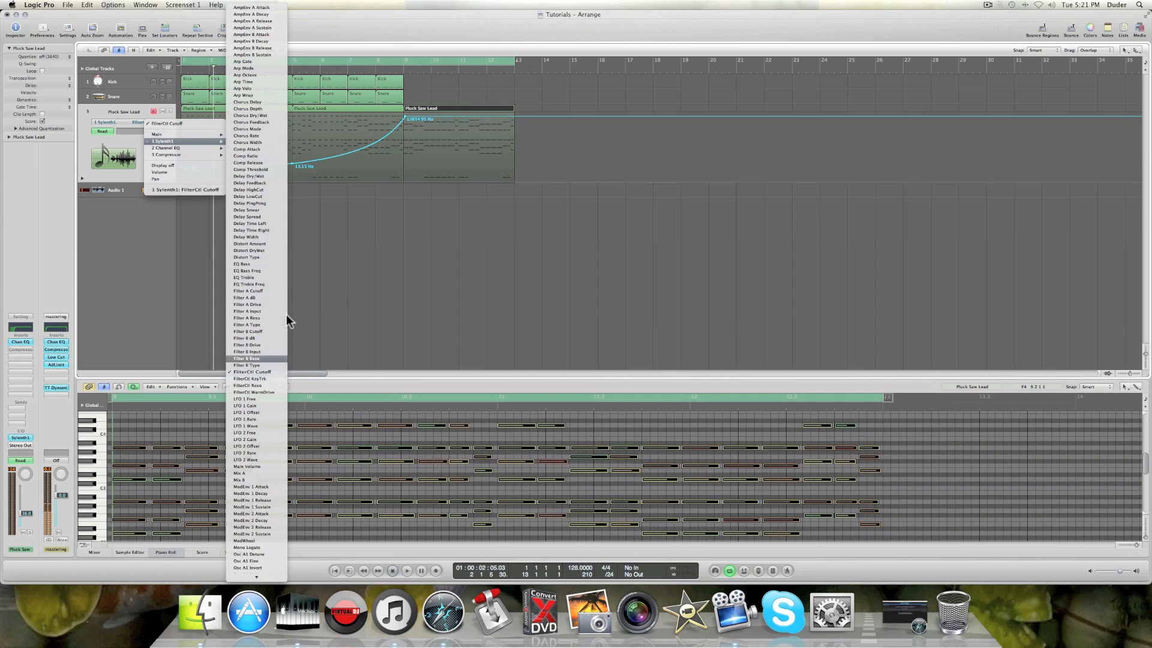
{"action": "left_click", "coordinate": [340, 283]}
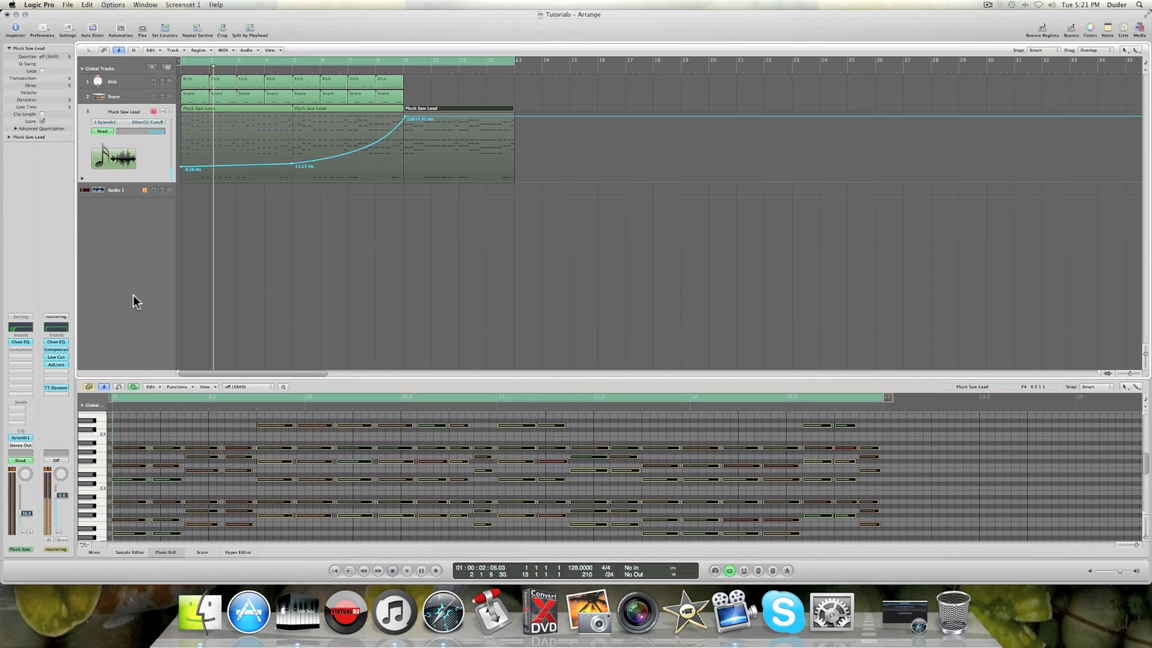
Open the Channel EQ on the Pluck Saw Lead channel strip, examine its low-cut curve and close it.
{"action": "left_click", "coordinate": [20, 341]}
{"action": "left_click", "coordinate": [282, 334]}
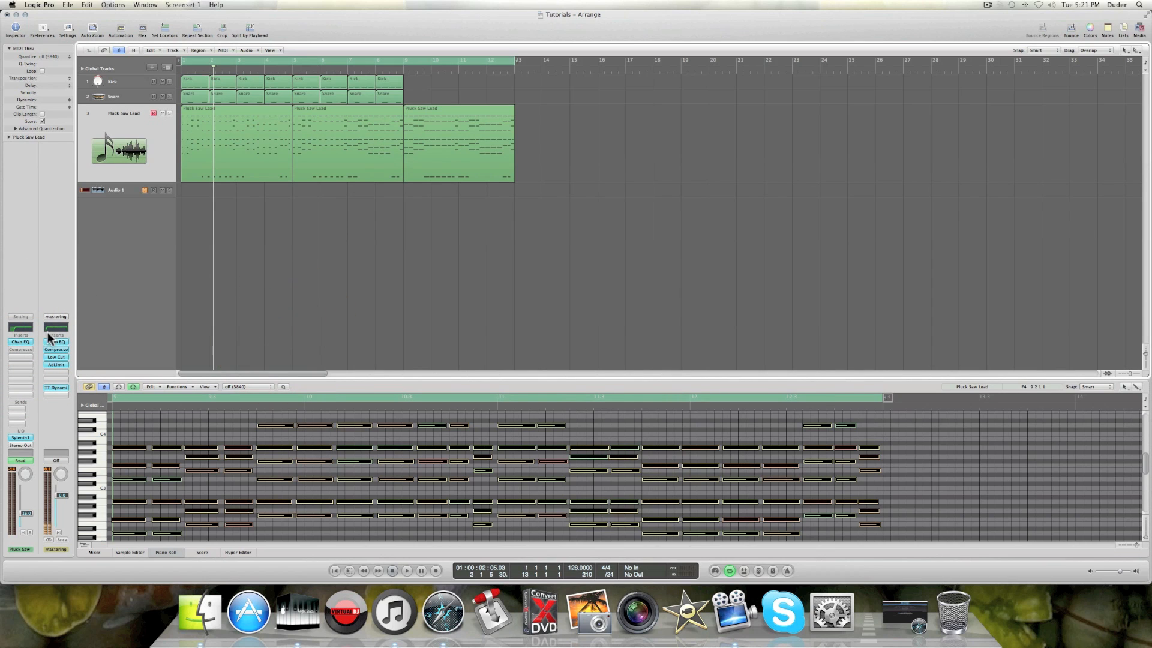
{"action": "left_click", "coordinate": [20, 341]}
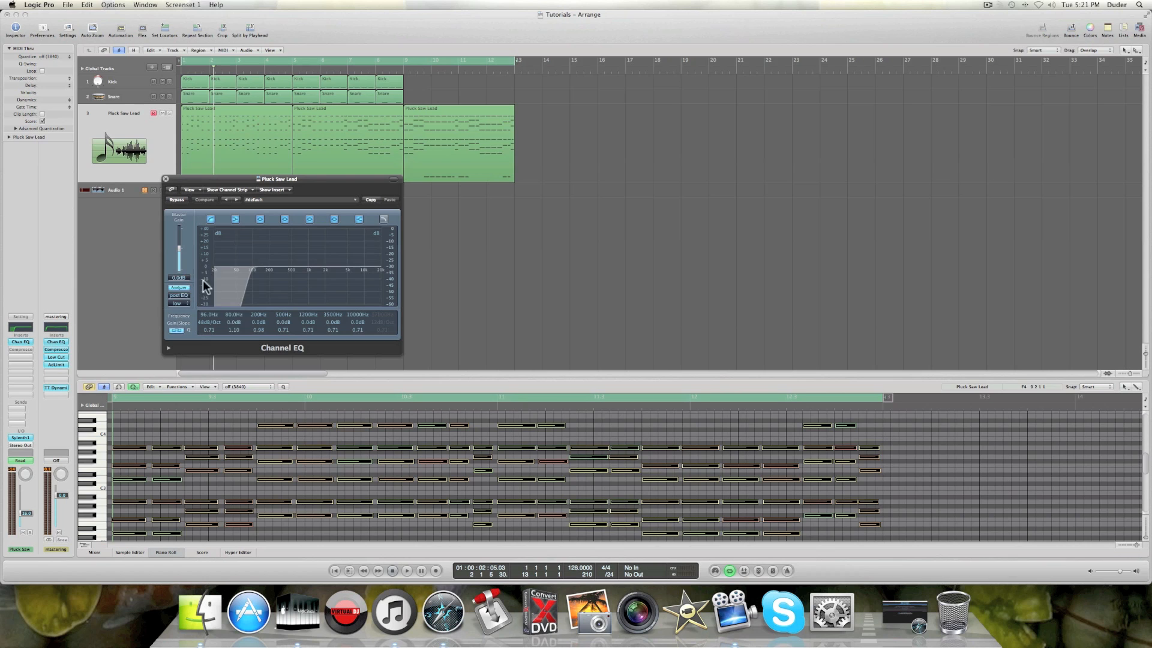
{"action": "mouse_move", "coordinate": [222, 178]}
{"action": "left_mouse_down"}
{"action": "mouse_move", "coordinate": [193, 155]}
{"action": "mouse_move", "coordinate": [239, 186]}
{"action": "left_mouse_up"}
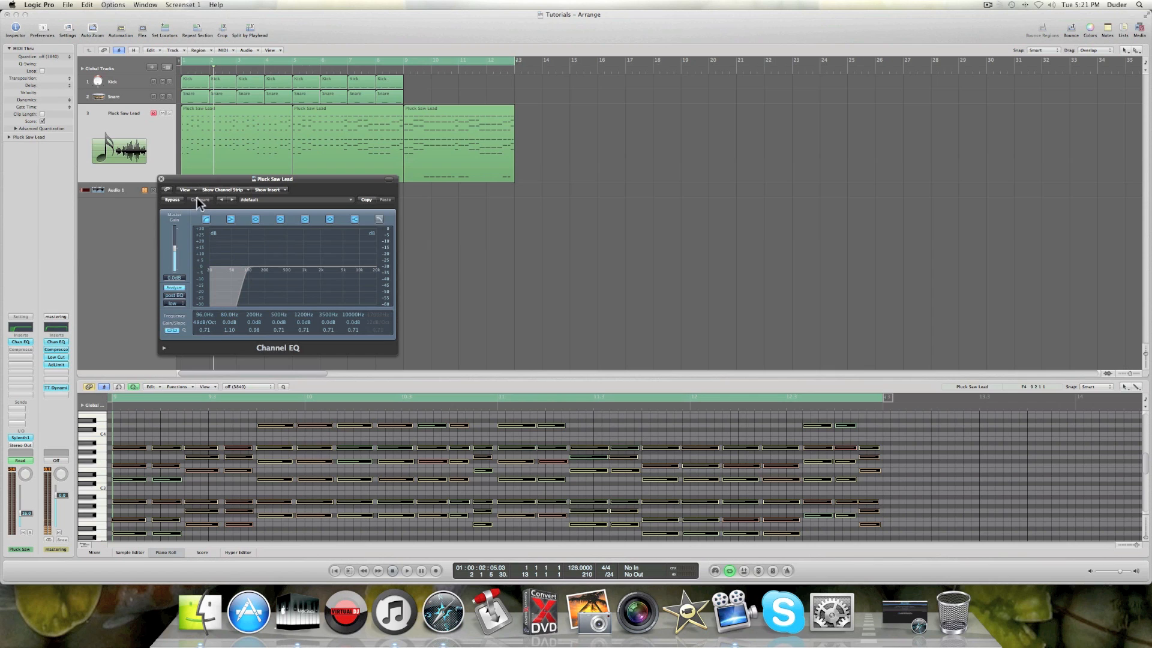
{"action": "left_click", "coordinate": [161, 180]}
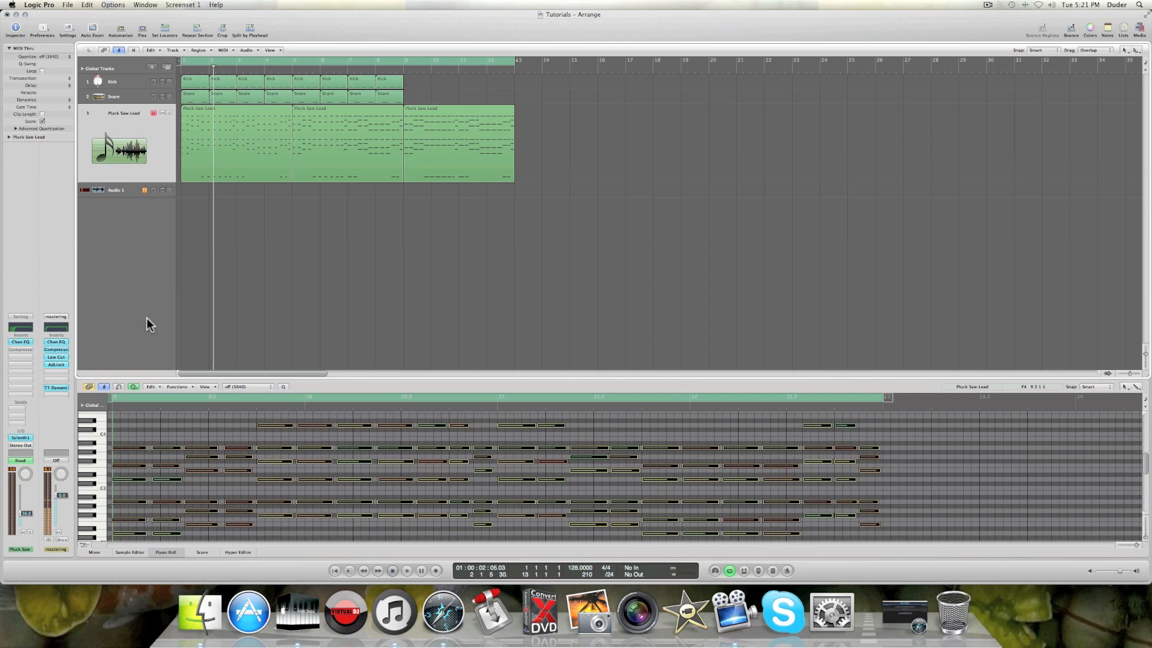
Play back the arrangement, view the notes of all three Pluck Saw Lead regions together, and stop playback.
{"action": "key", "text": "space"}
{"action": "key", "text": "space"}
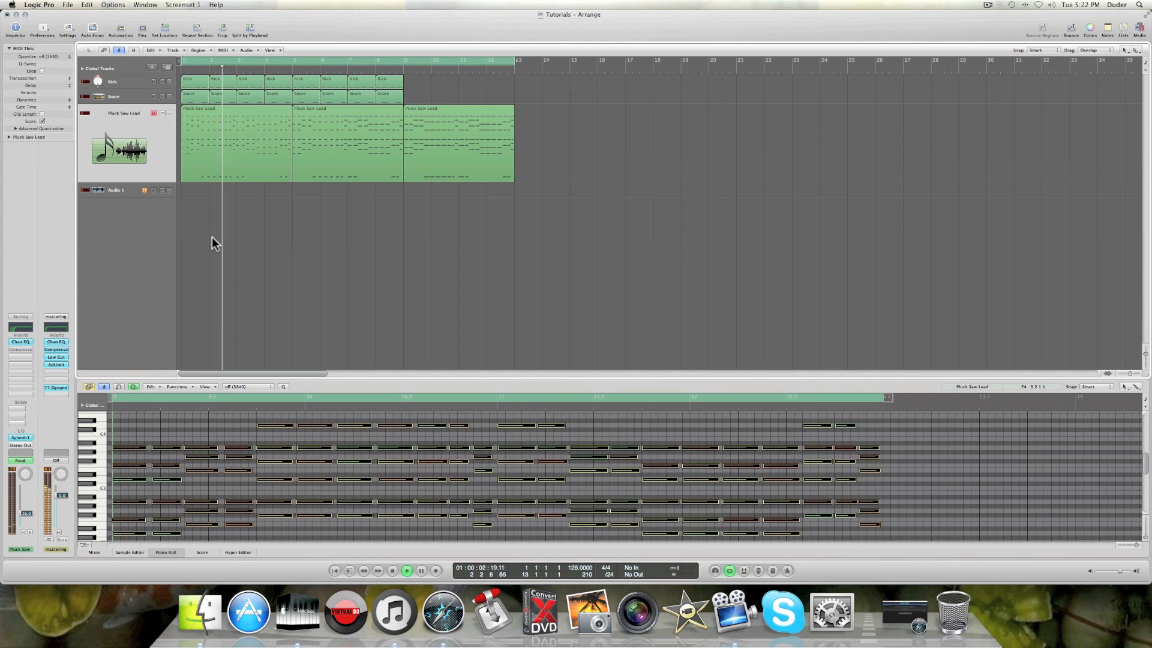
{"action": "left_click_drag", "start_coordinate": [576, 119], "coordinate": [248, 150]}
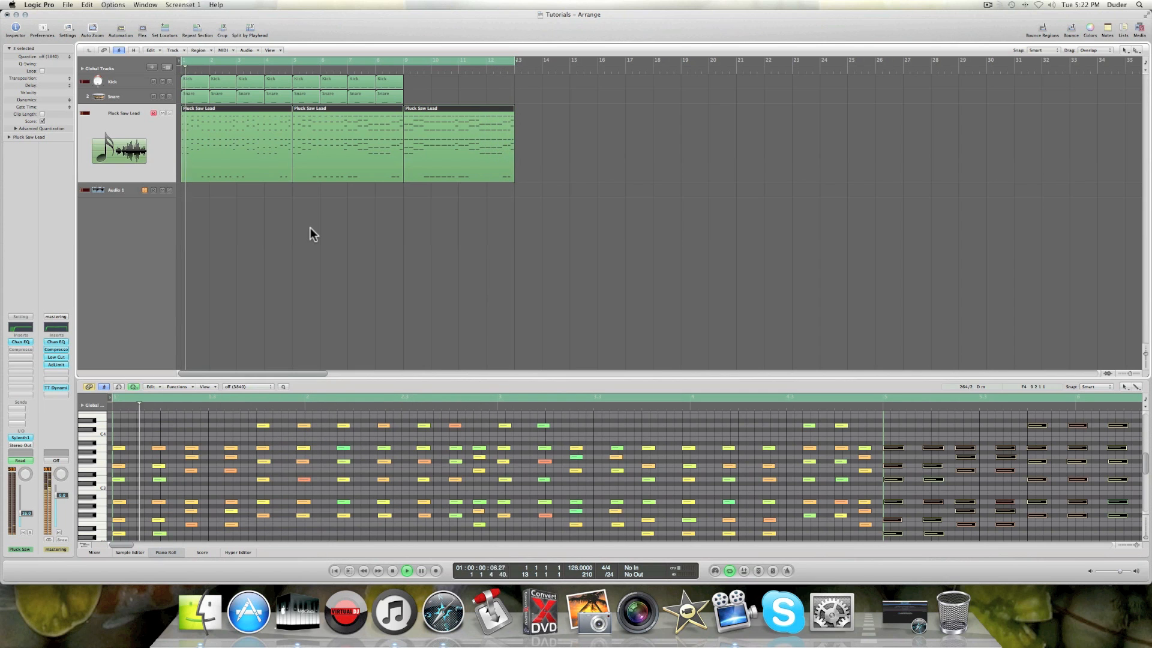
{"action": "key", "text": "space"}
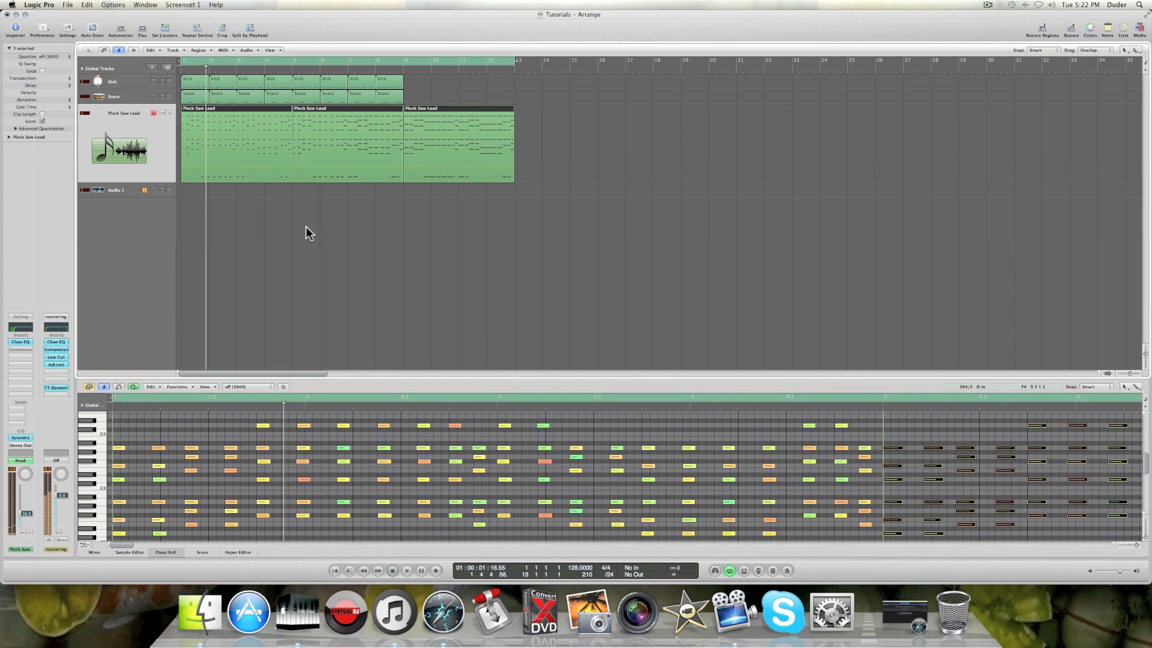
{"action": "left_click", "coordinate": [306, 227]}
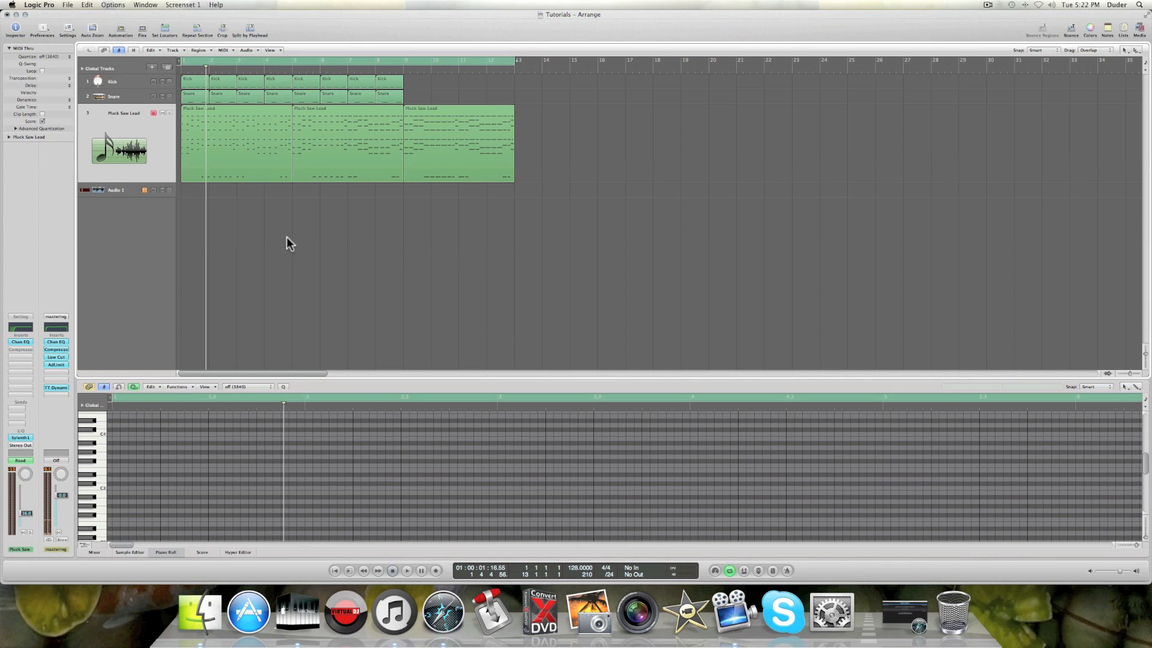
{"action": "left_click", "coordinate": [365, 229]}
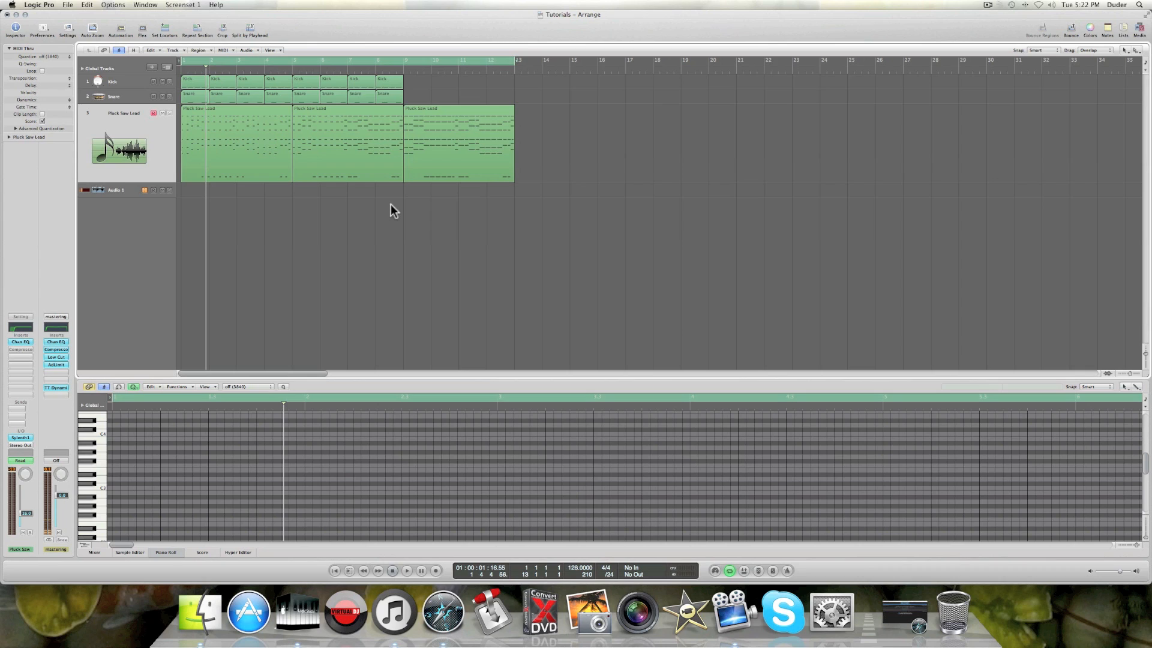